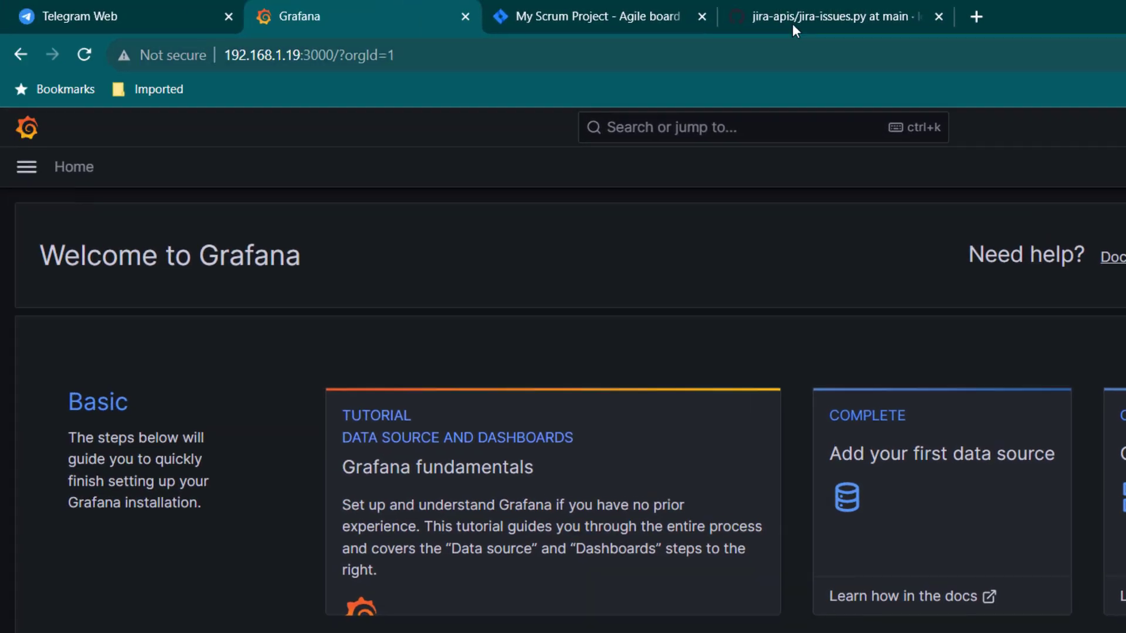
# Bring up jira-issues.py on GitHub and review its imports, Jira credential lines and CSV output path.
pyautogui.moveTo(793, 24); pyautogui.dragTo(565, 27)
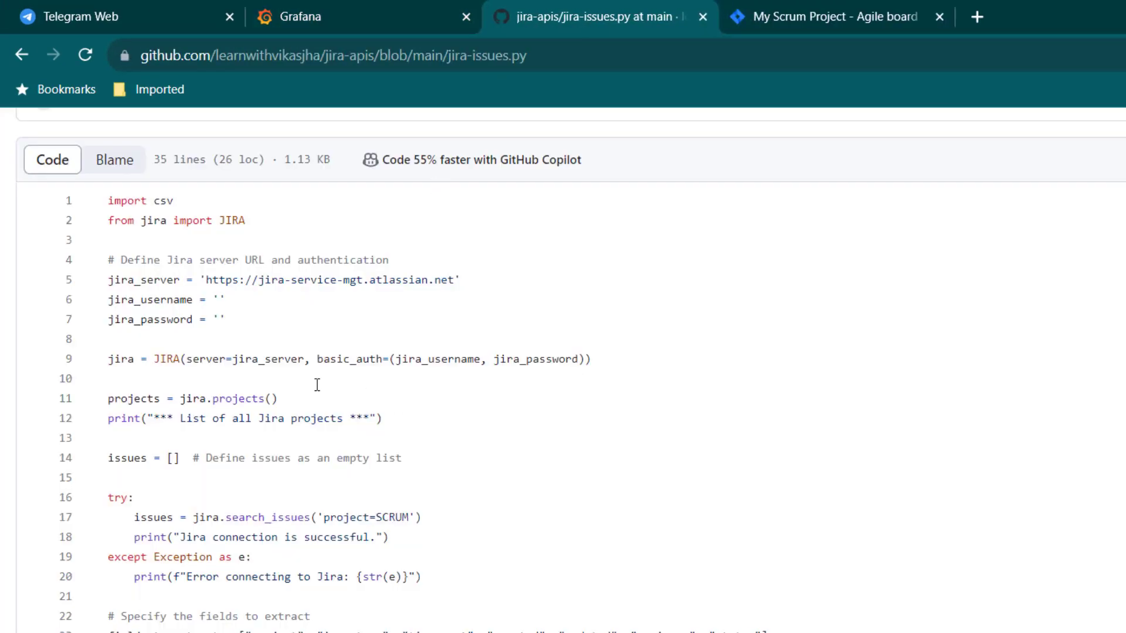
pyautogui.moveTo(135, 220); pyautogui.dragTo(296, 338)
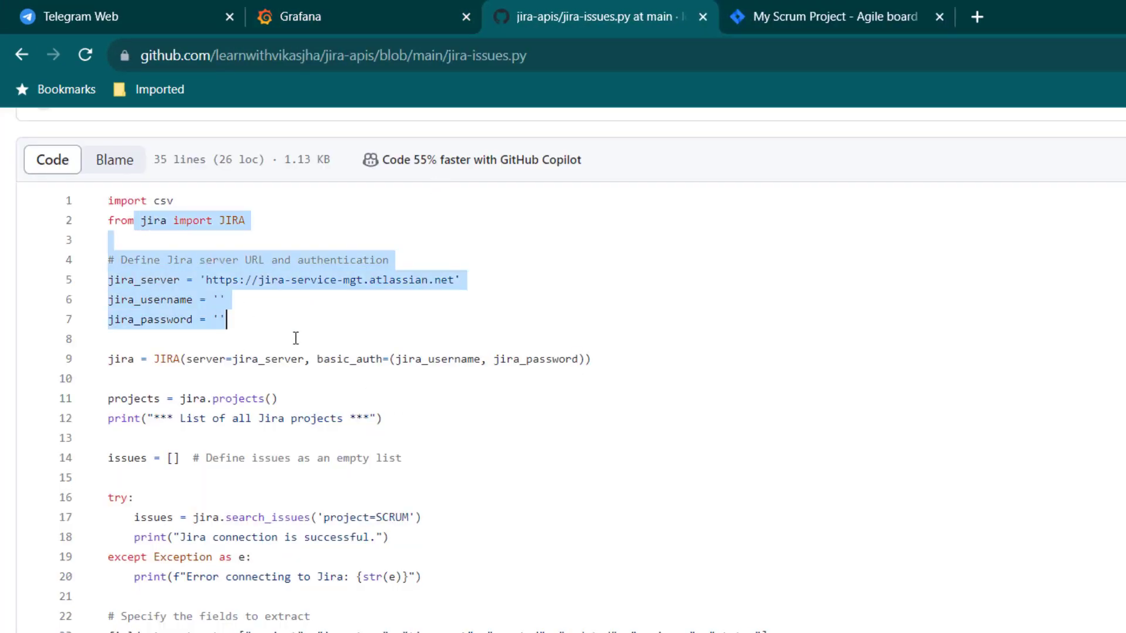
pyautogui.click(477, 381)
pyautogui.scroll(-2, 433, 432)
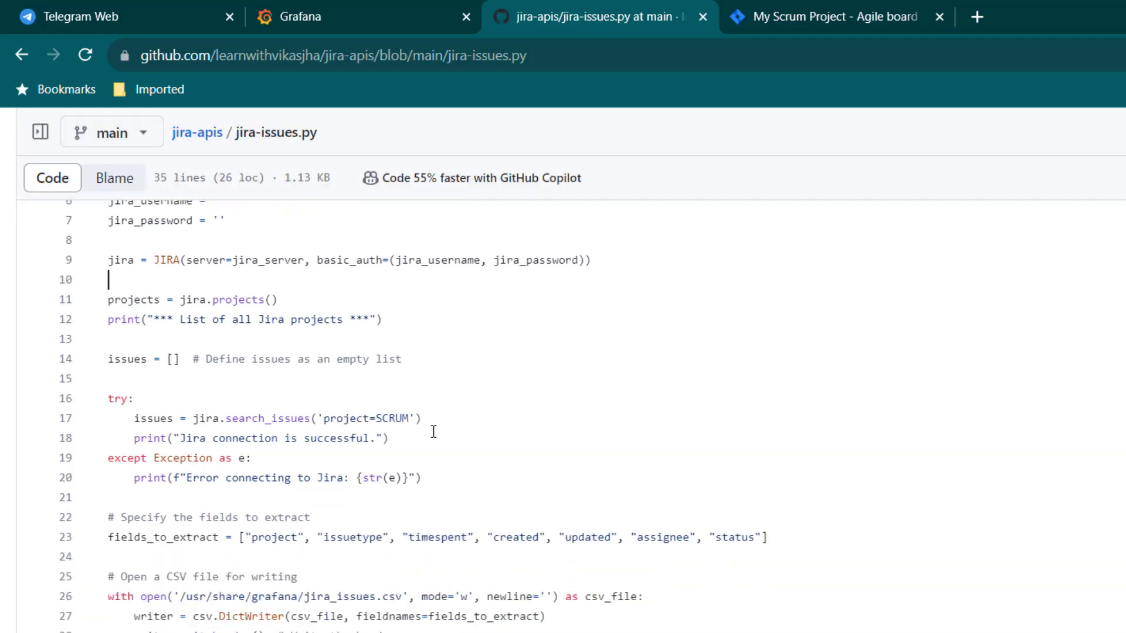
pyautogui.scroll(-1, 452, 463)
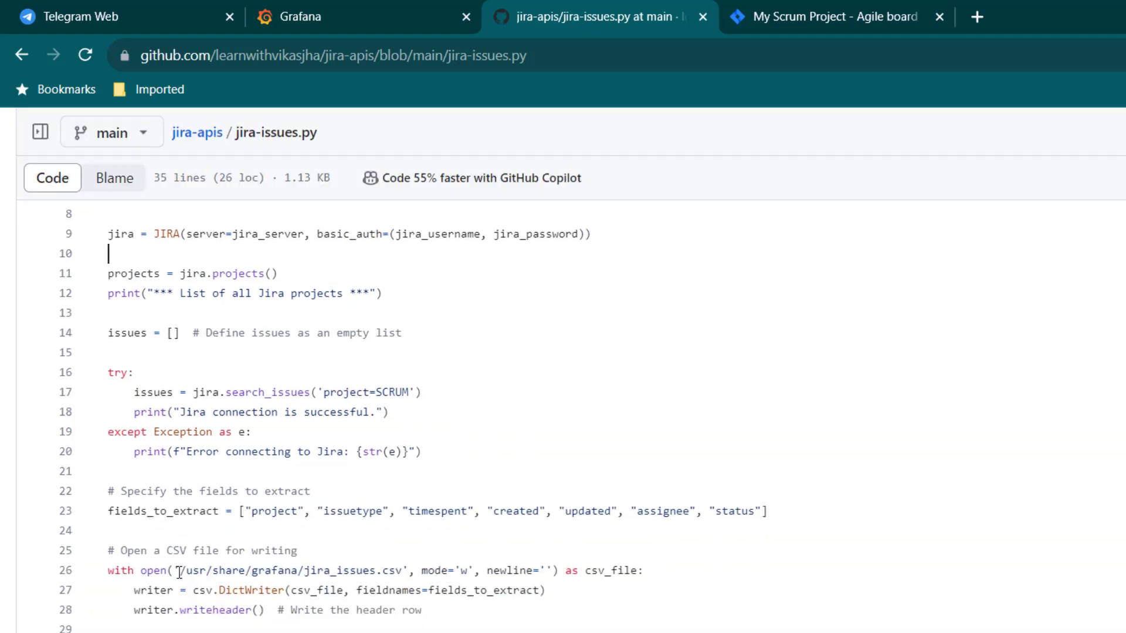
pyautogui.moveTo(180, 572); pyautogui.dragTo(402, 572)
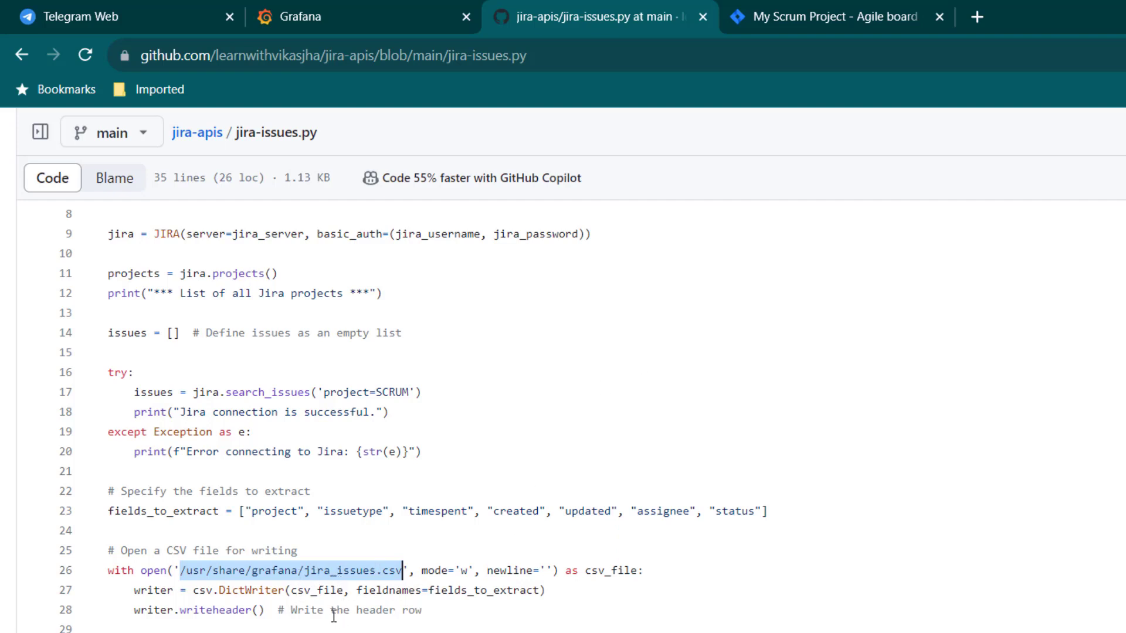
pyautogui.click(388, 534)
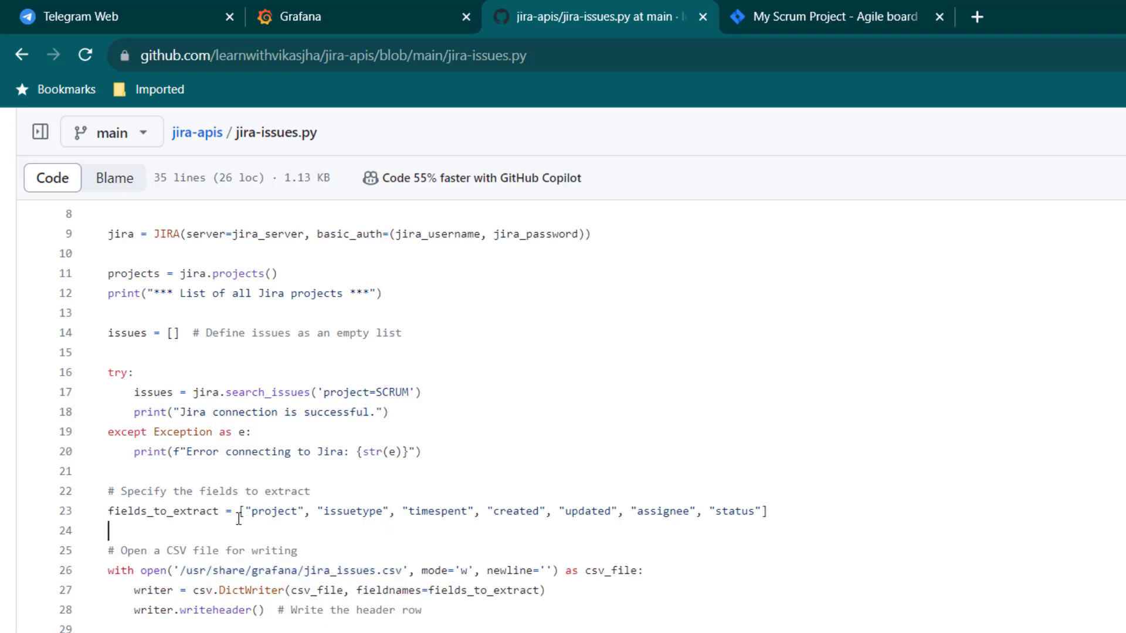
# Review the list of fields to extract and the uses of the JIRA class import.
pyautogui.moveTo(245, 513); pyautogui.dragTo(771, 505)
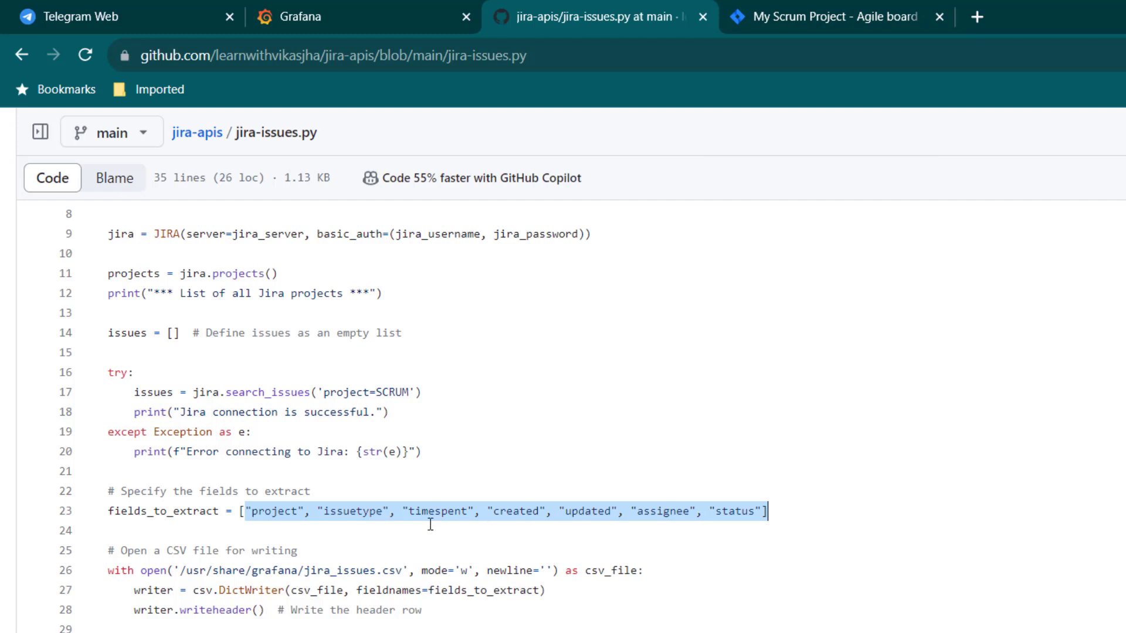
pyautogui.scroll(5, 429, 525)
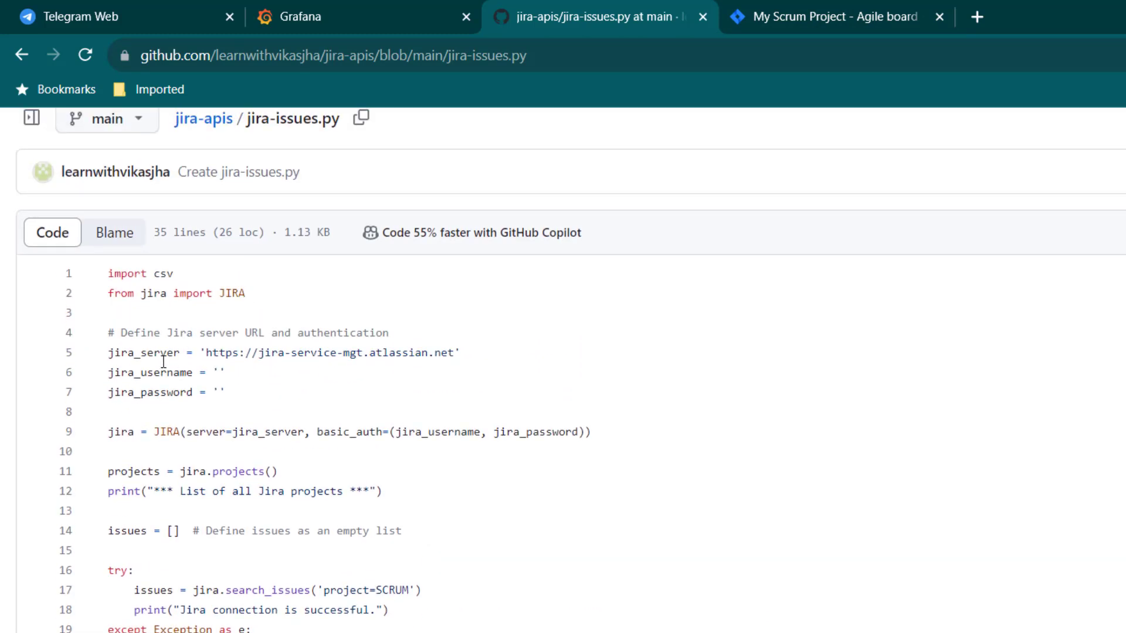
pyautogui.click(155, 297)
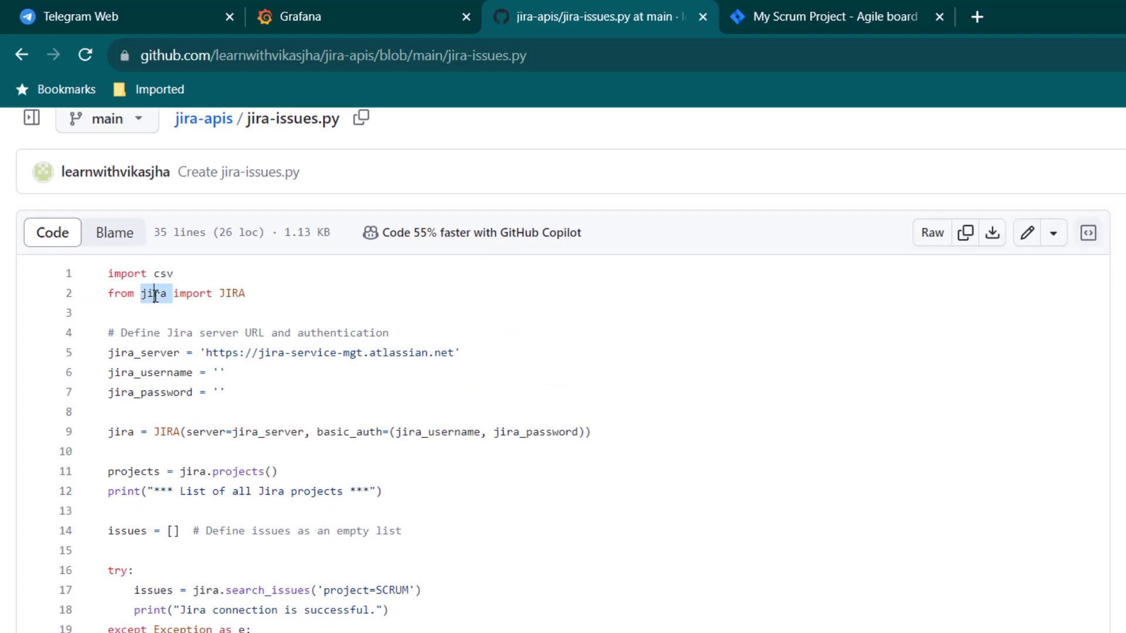
pyautogui.click(265, 297)
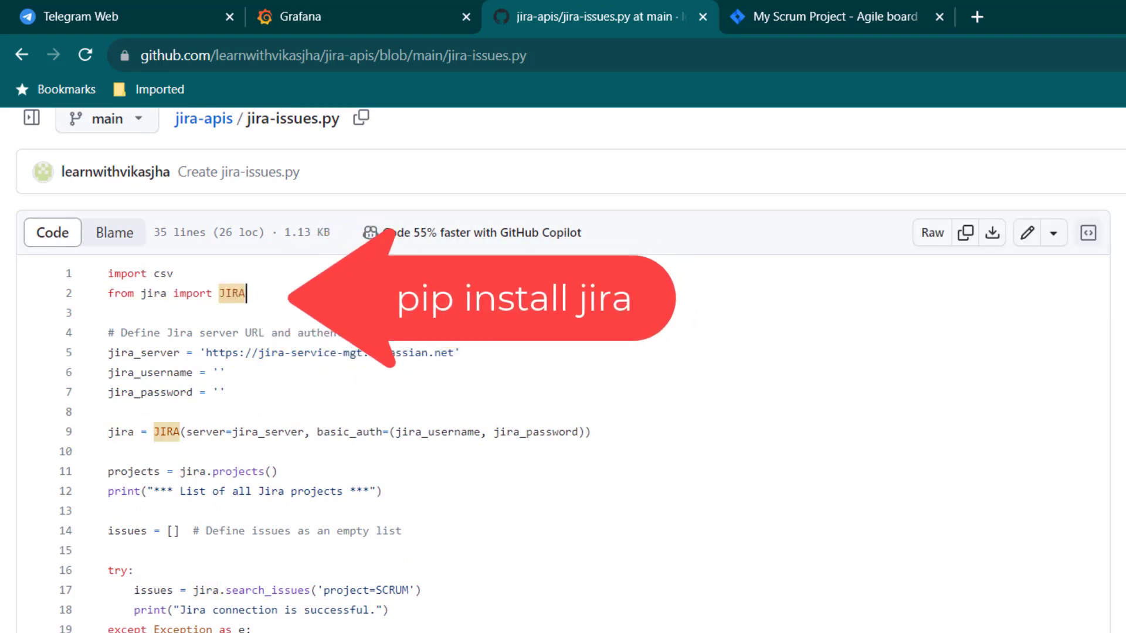
pyautogui.click(297, 311)
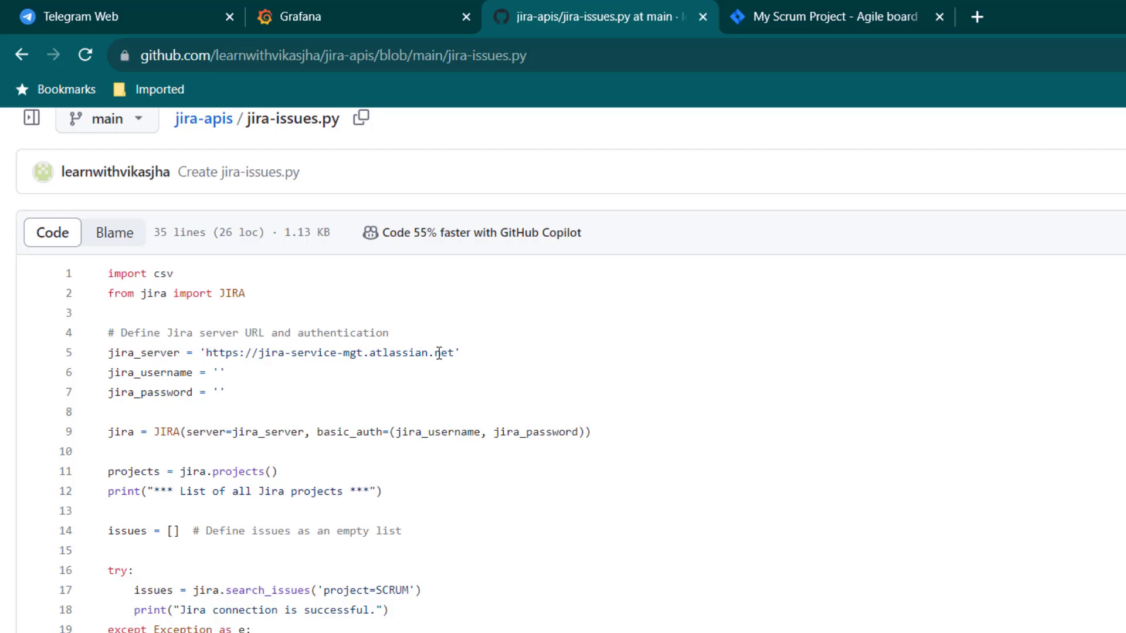
# Compare the script's Jira server URL with the Jira site domain shown in the backlog tab.
pyautogui.click(783, 21)
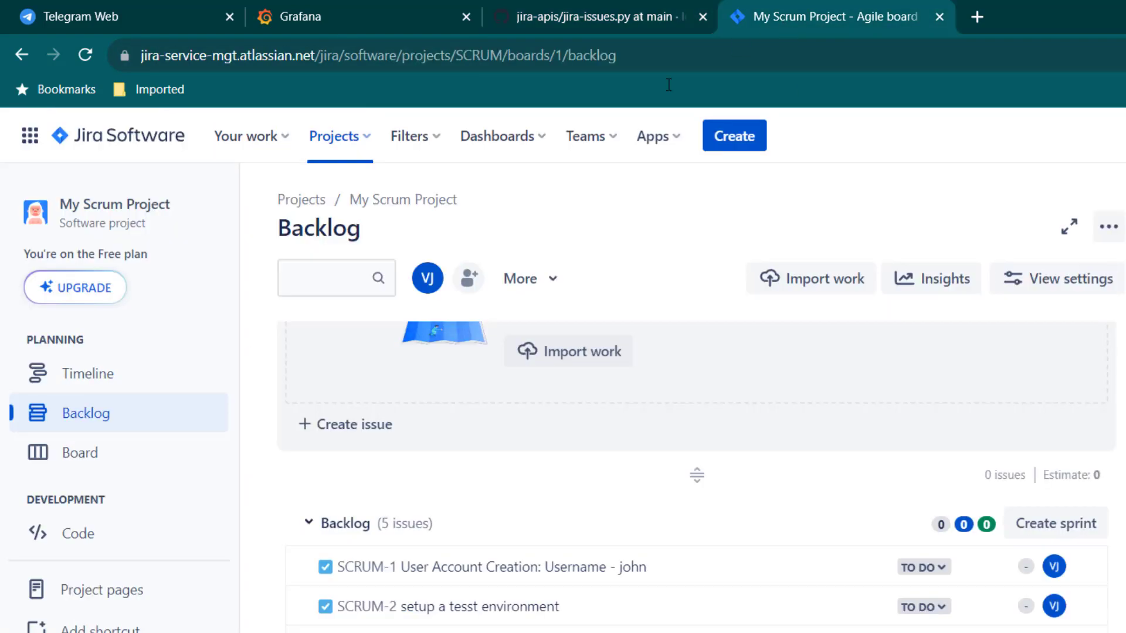
pyautogui.moveTo(314, 55); pyautogui.dragTo(139, 56)
pyautogui.click(583, 18)
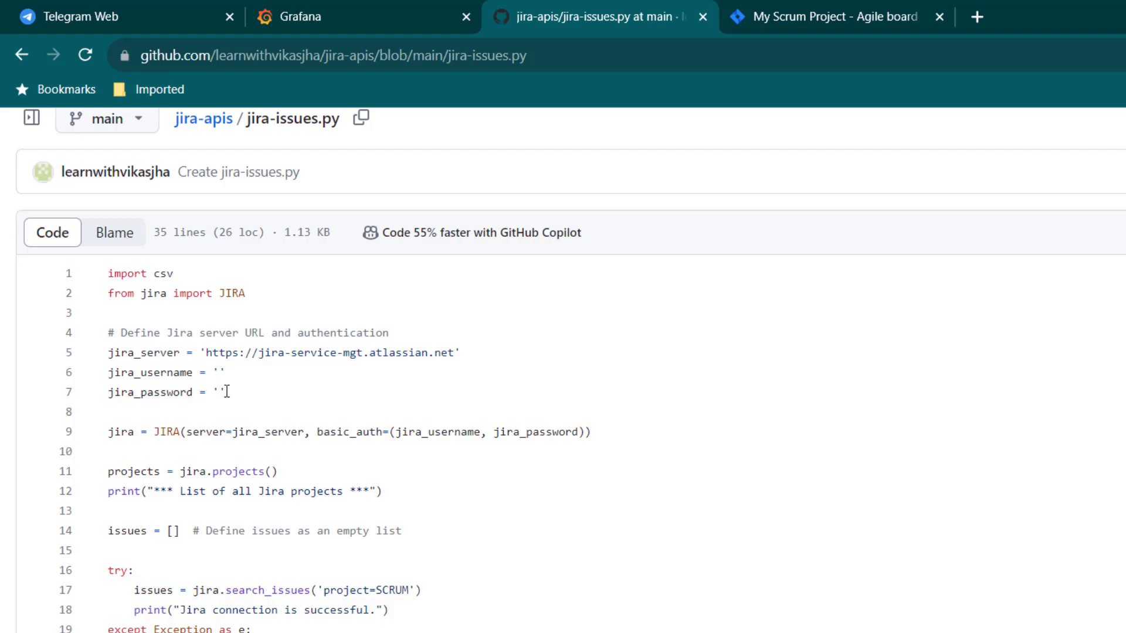
pyautogui.click(766, 22)
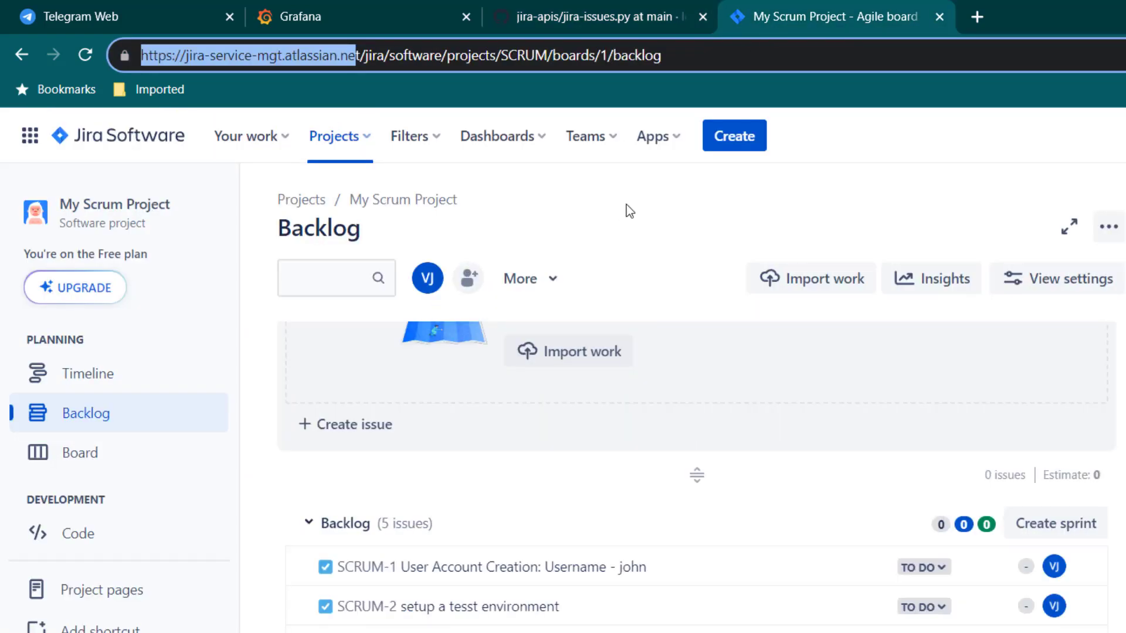
pyautogui.click(581, 26)
# Select and copy the CSV output path /usr/share/grafana/jira_issues.csv on line 26.
pyautogui.scroll(-3, 359, 470)
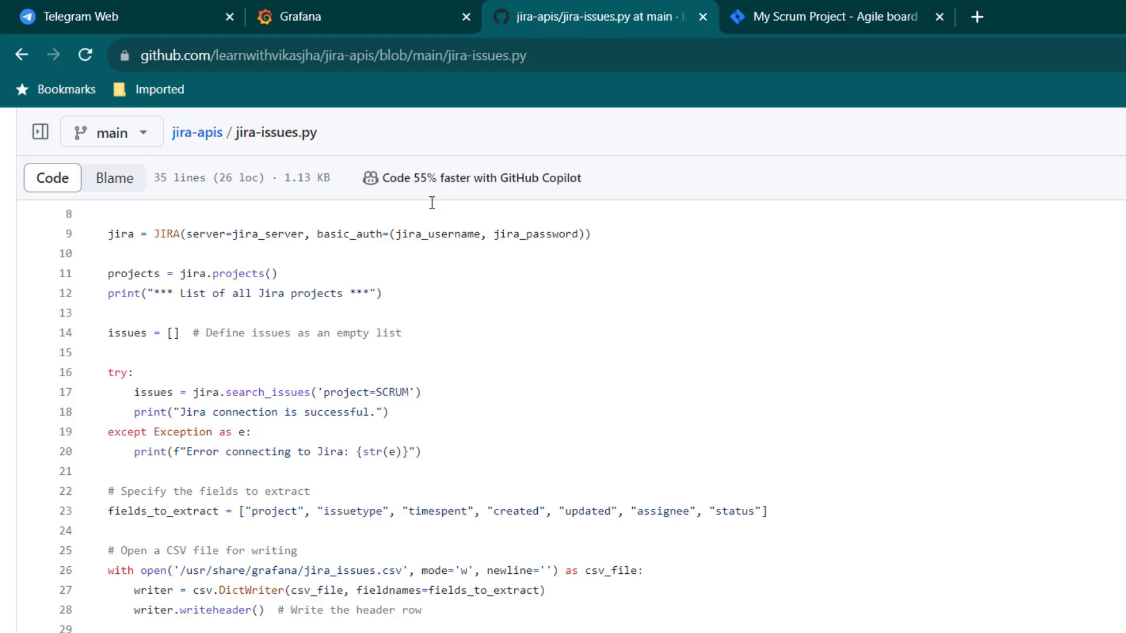
pyautogui.scroll(5, 562, 410)
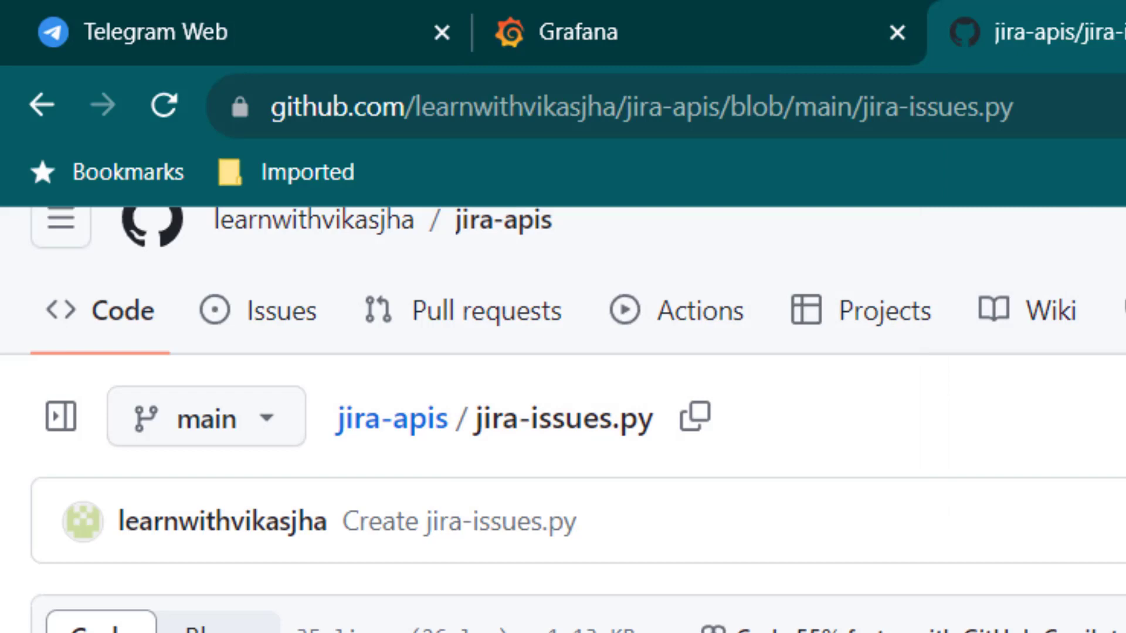
pyautogui.scroll(-10, 563, 411)
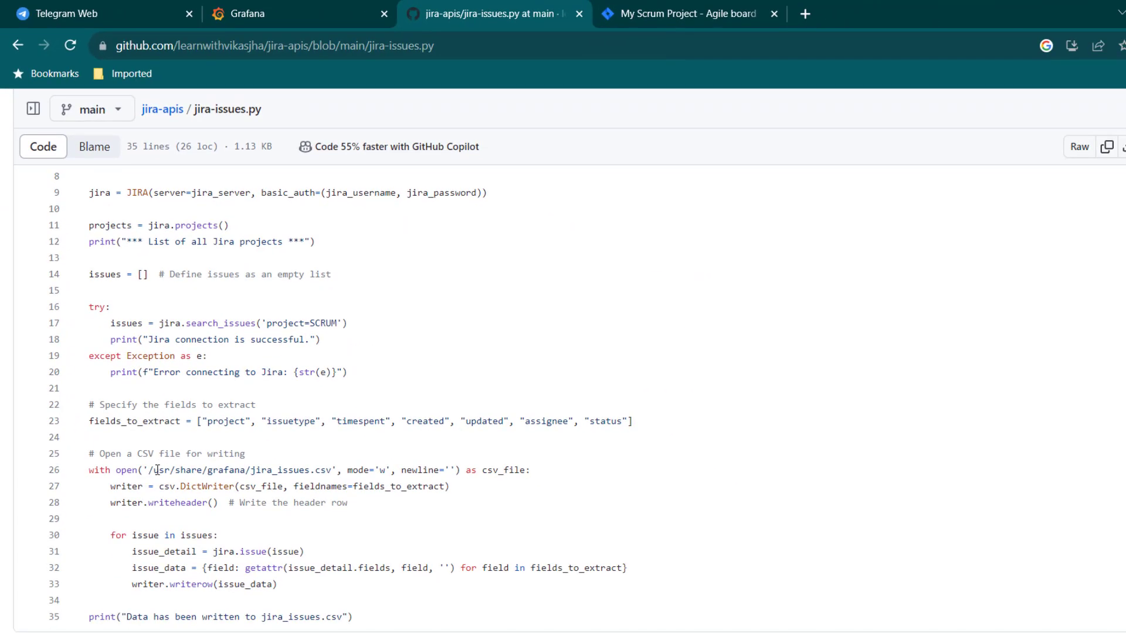
pyautogui.moveTo(149, 469); pyautogui.dragTo(332, 470)
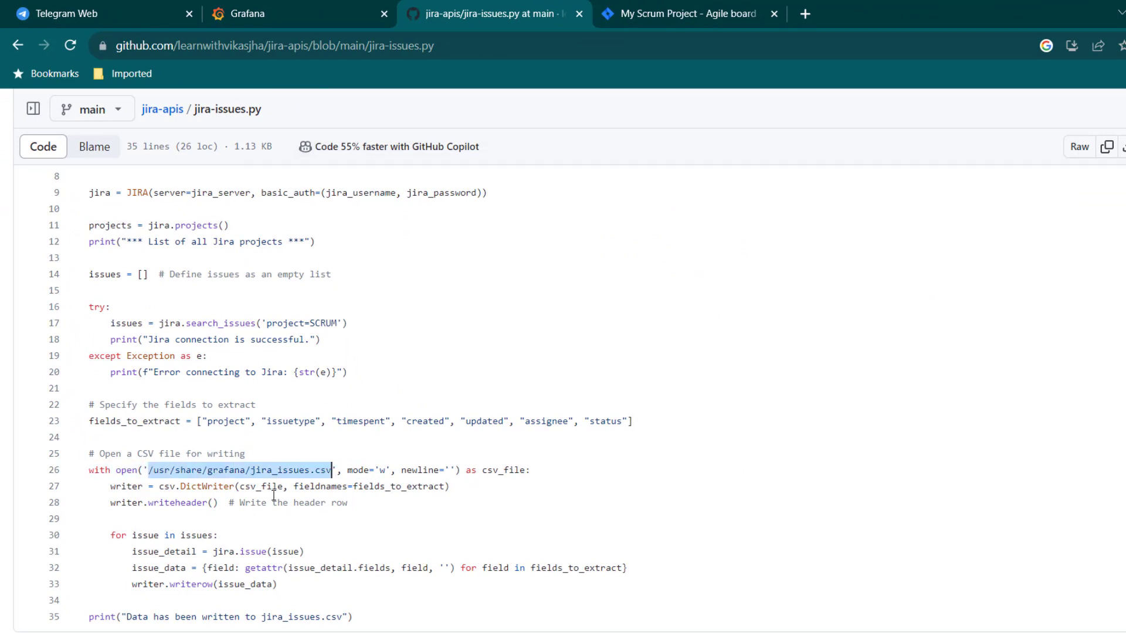
# Go to Grafana's Connections > Data sources and start adding a new data source.
pyautogui.click(297, 17)
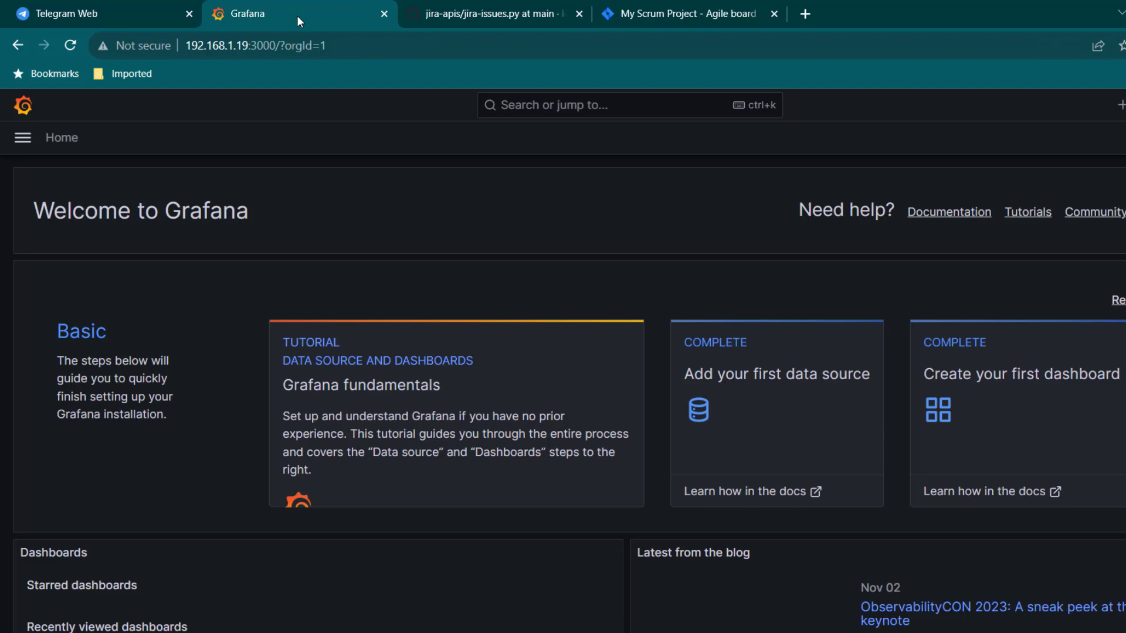
pyautogui.click(23, 139)
pyautogui.click(173, 604)
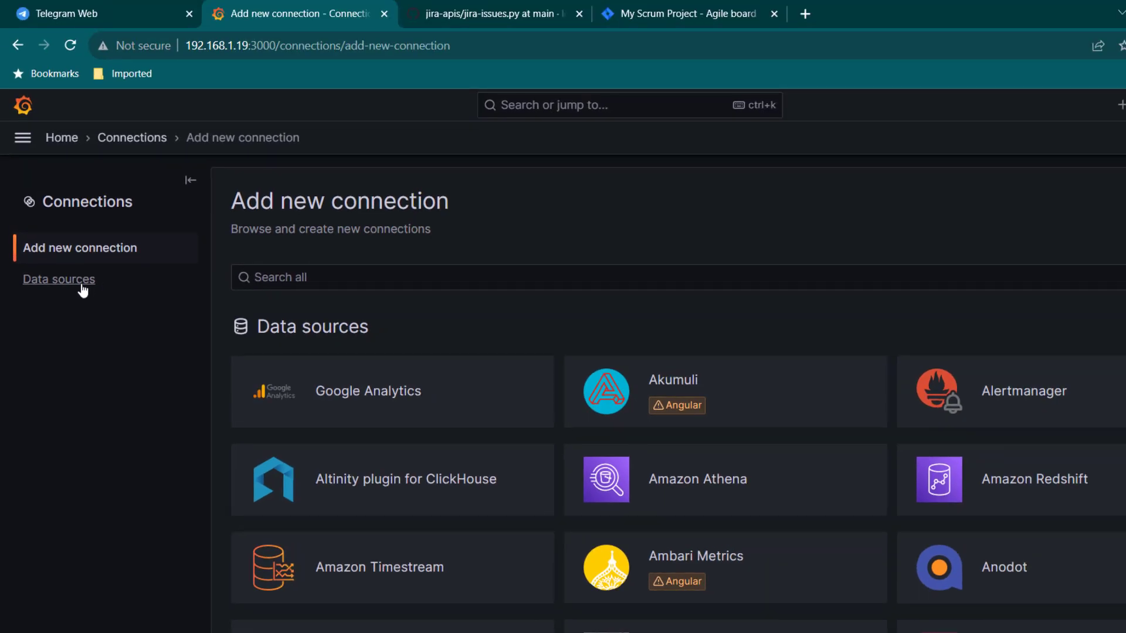
pyautogui.click(83, 291)
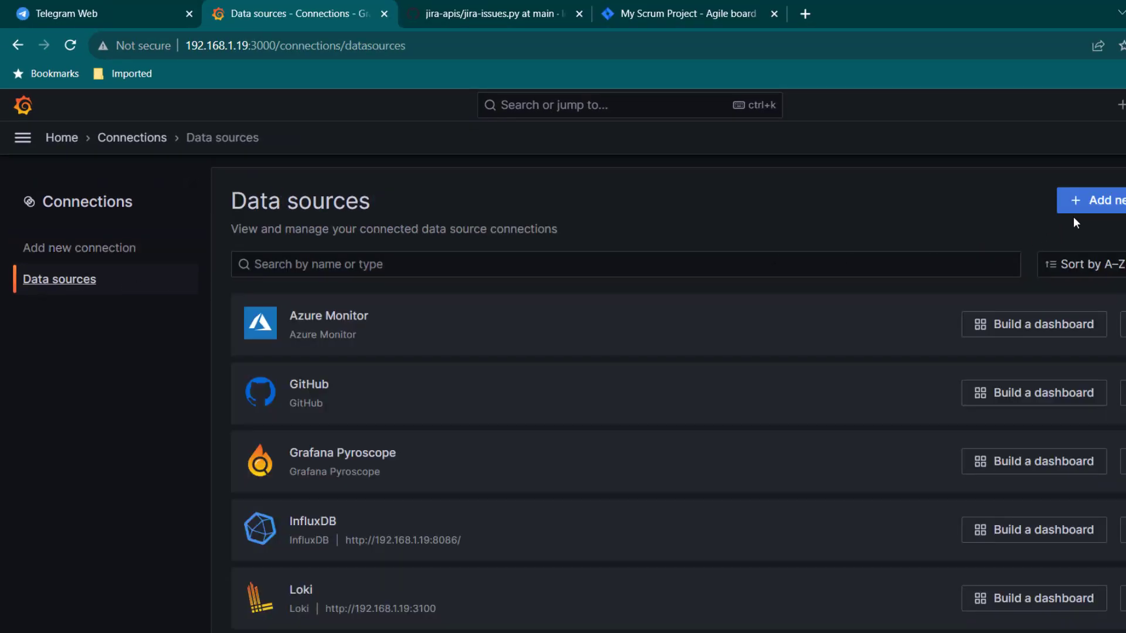
pyautogui.click(1084, 202)
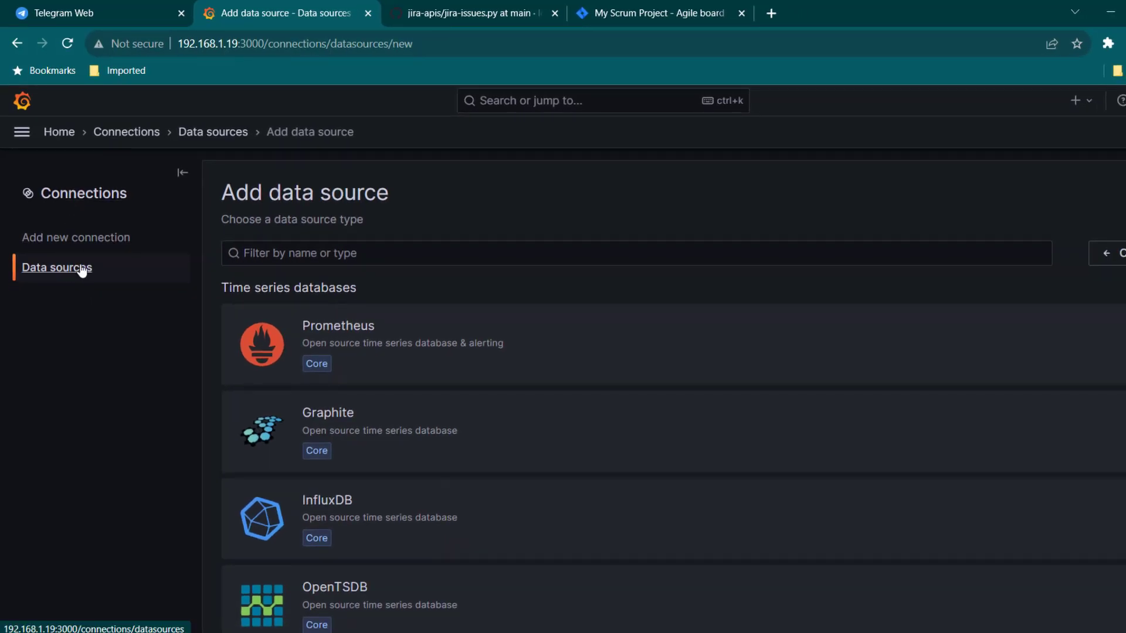
# Filter for csv, choose the CSV data source type, and name it Jira.
pyautogui.click(330, 254)
pyautogui.write('cds')
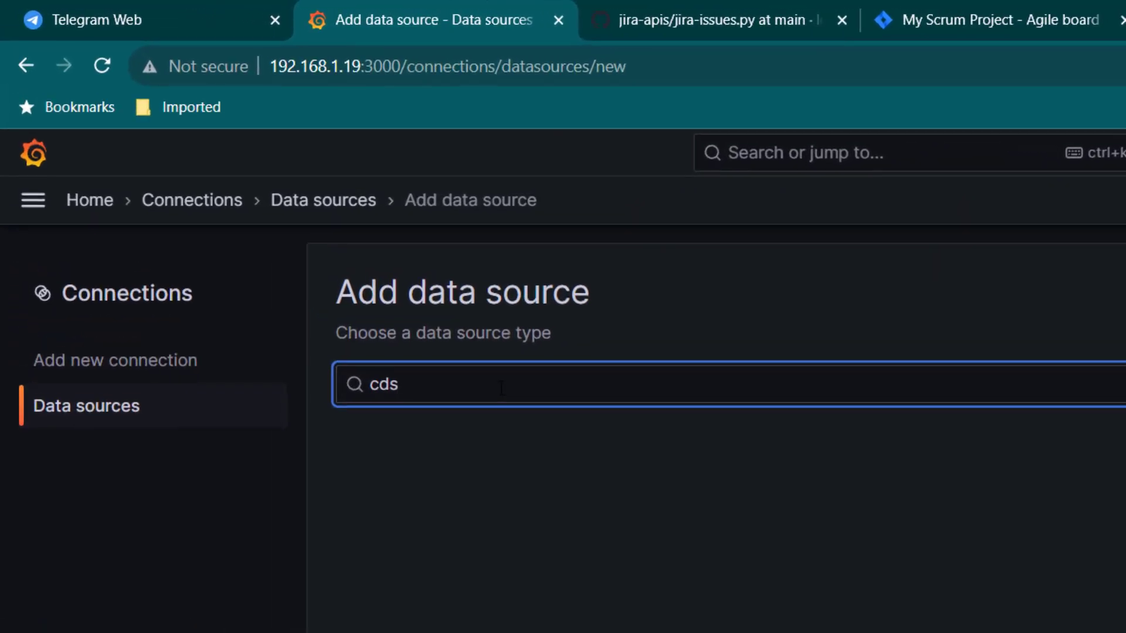
pyautogui.moveTo(501, 387); pyautogui.dragTo(350, 386)
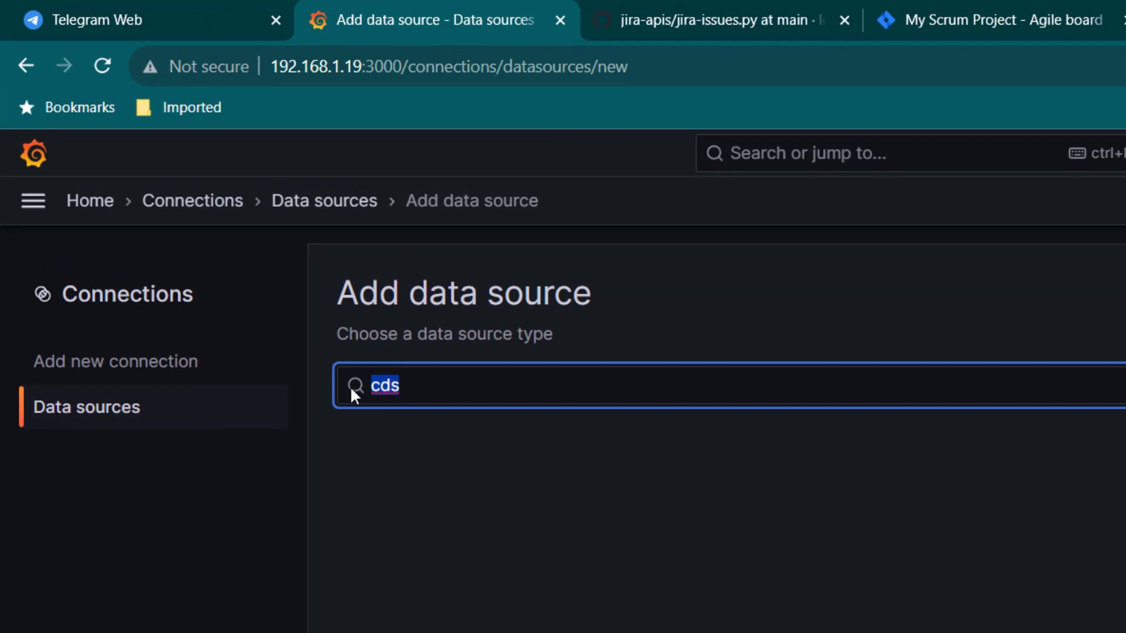
pyautogui.write('csv')
pyautogui.click(666, 479)
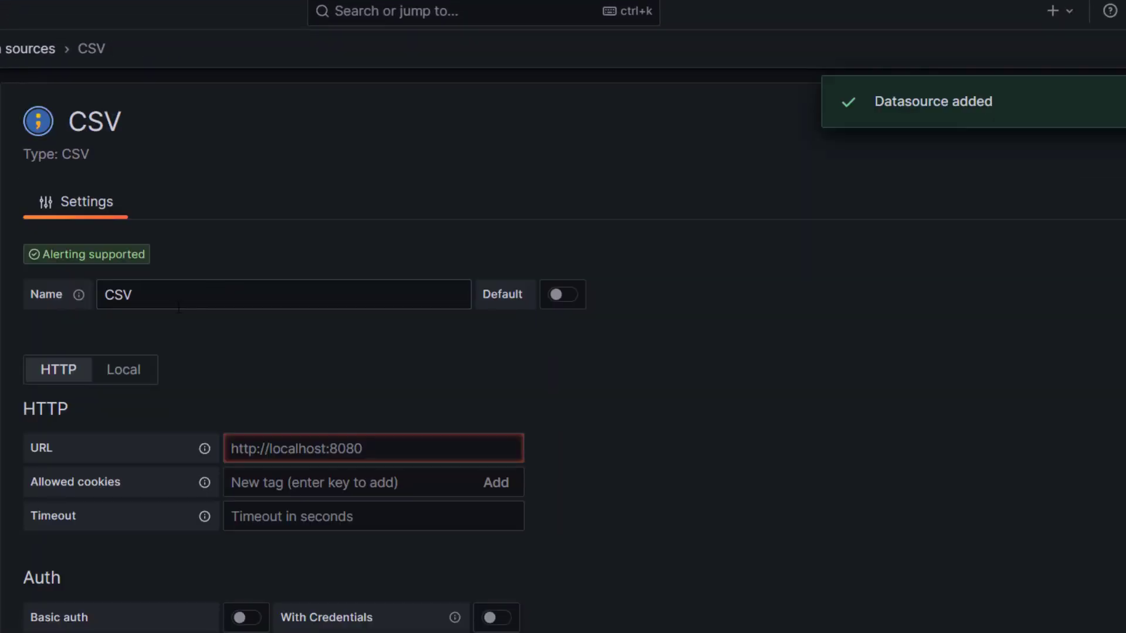
pyautogui.doubleClick(178, 306)
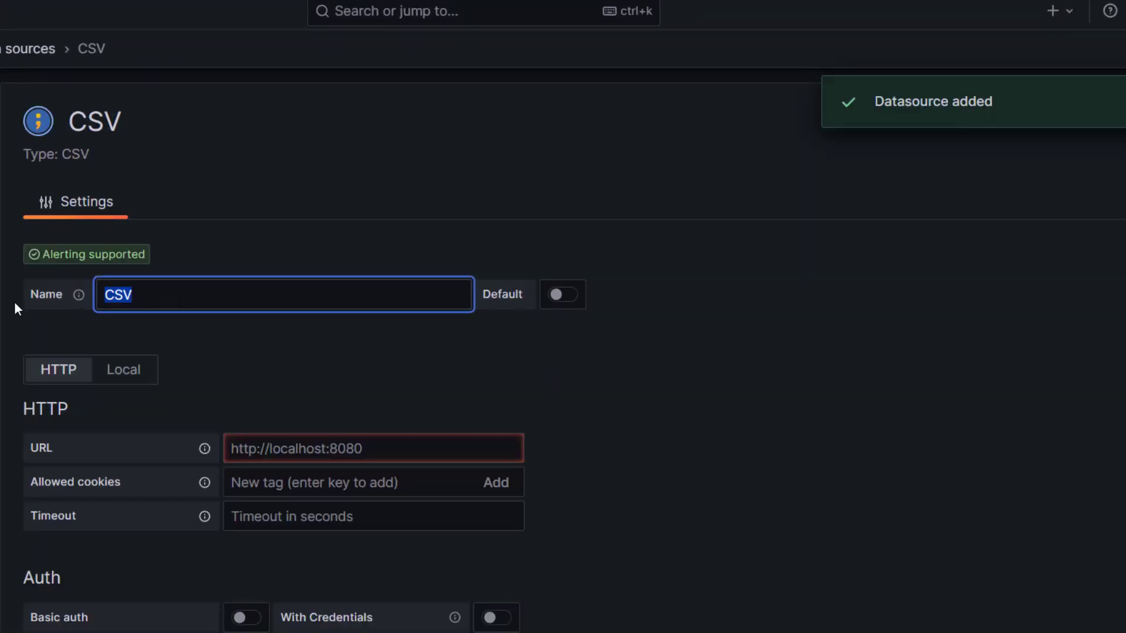
pyautogui.write('Jira')
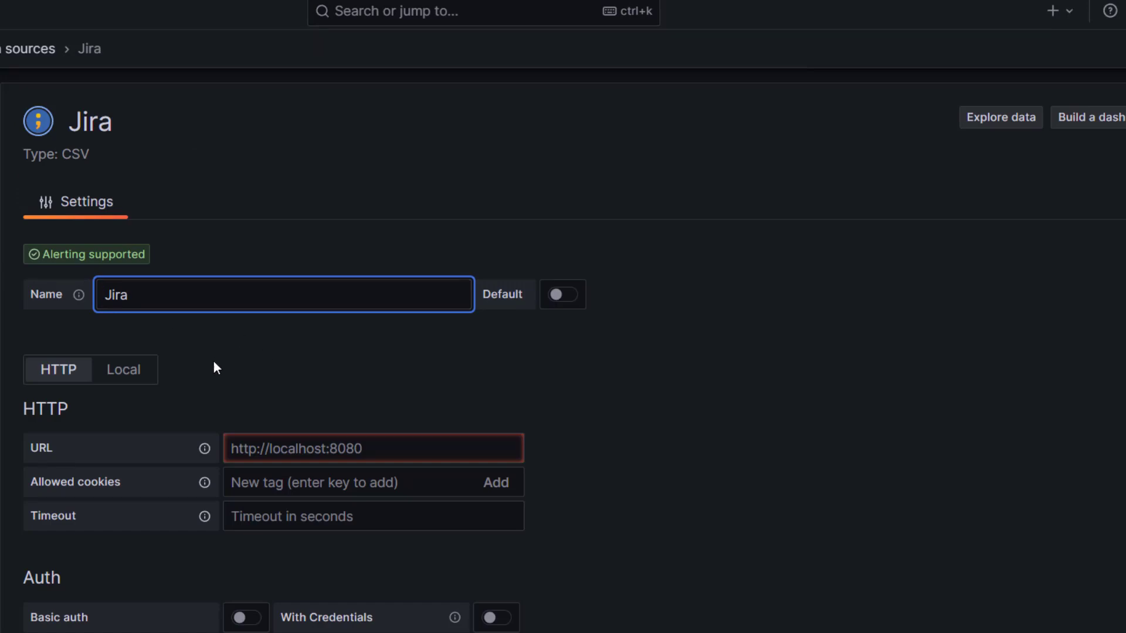
pyautogui.scroll(-2, 214, 362)
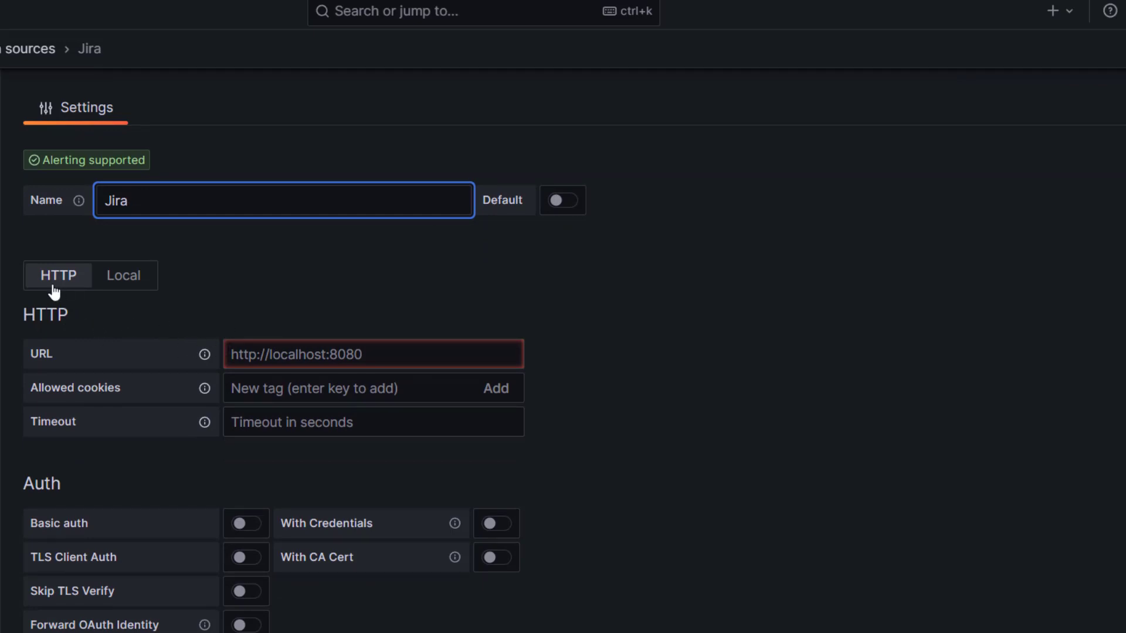
# Switch the Jira source to a local file at /usr/share/grafana/jira_issues.csv and run Save & test.
pyautogui.click(118, 281)
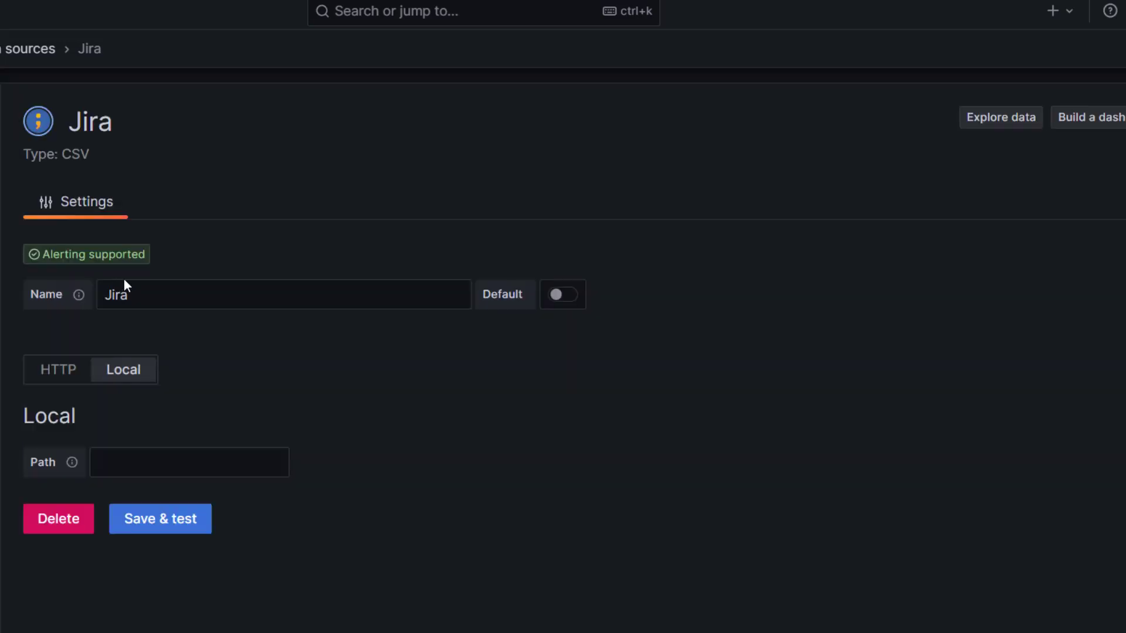
pyautogui.click(162, 463)
pyautogui.hotkey('ctrl', 'v')
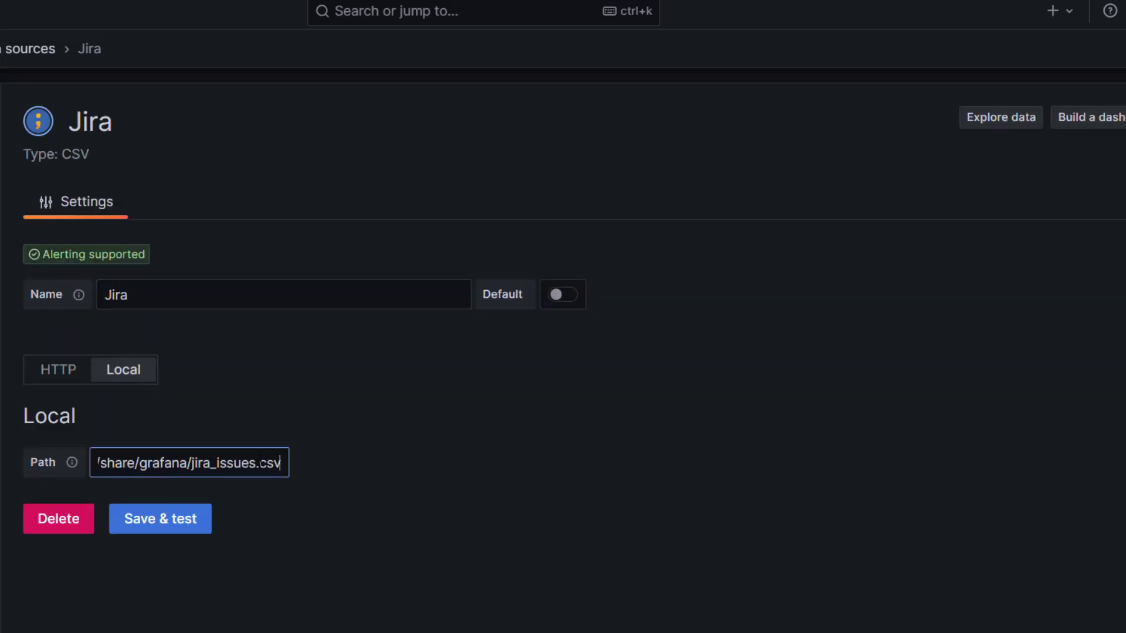
pyautogui.moveTo(121, 463); pyautogui.dragTo(262, 417)
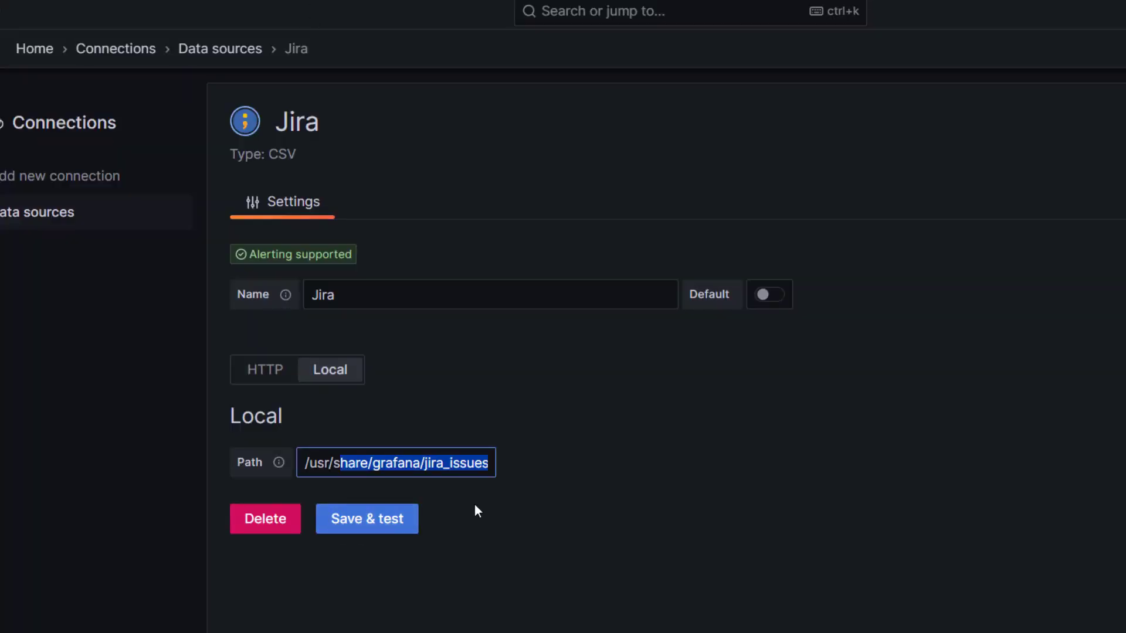
pyautogui.click(475, 506)
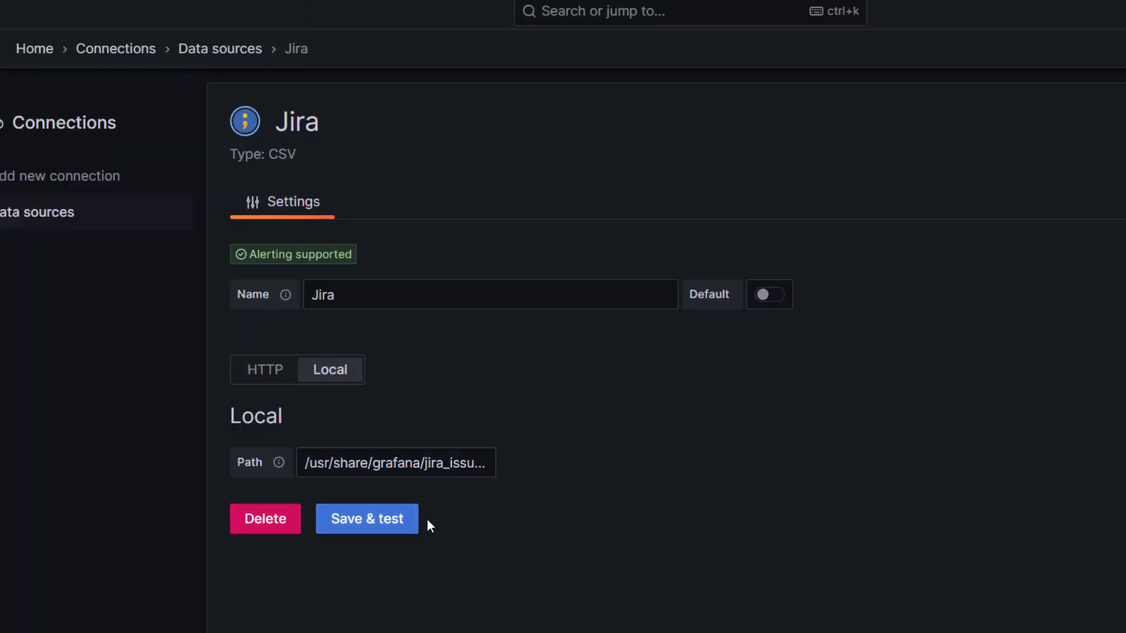
pyautogui.click(377, 527)
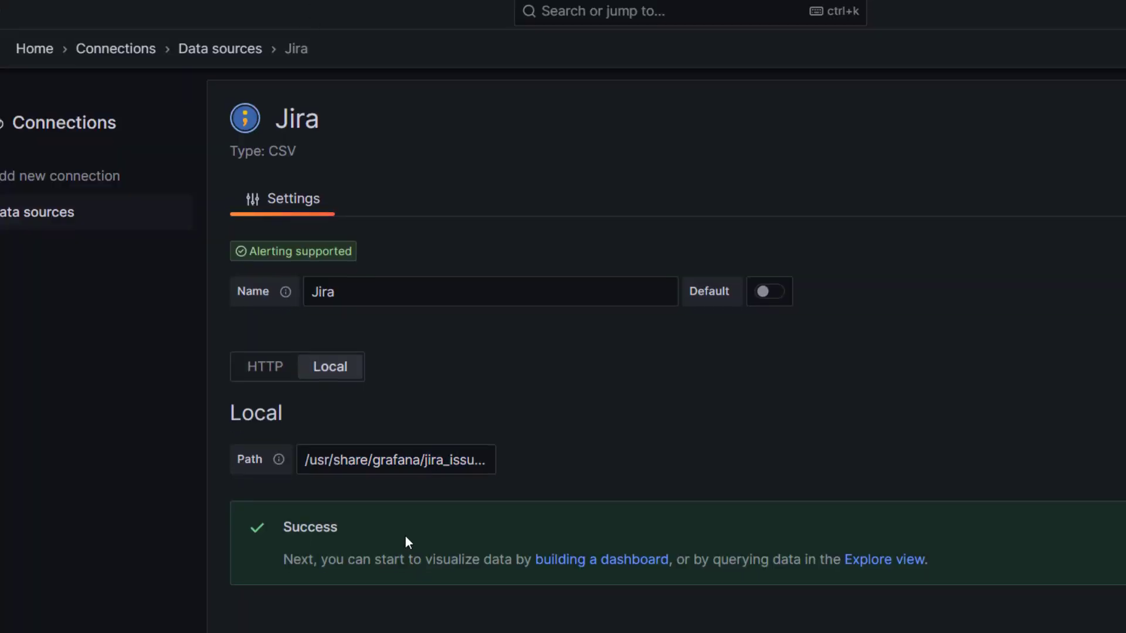
# Check the folder and file name in the saved Path field, leaving it unchanged.
pyautogui.scroll(-1, 405, 536)
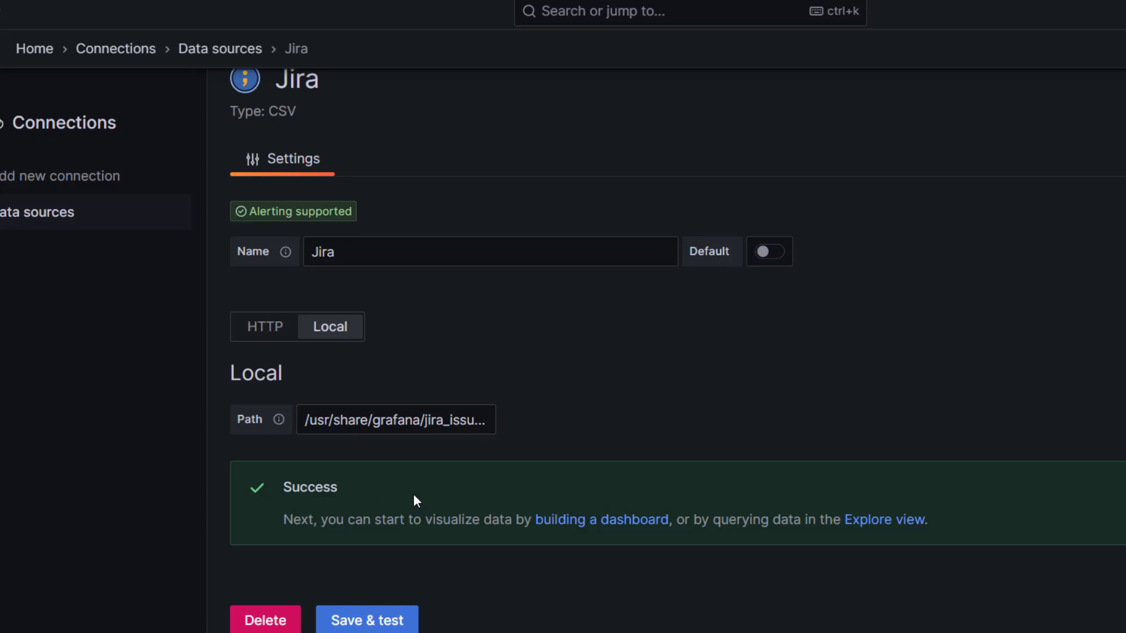
pyautogui.click(371, 420)
pyautogui.moveTo(376, 420); pyautogui.dragTo(538, 427)
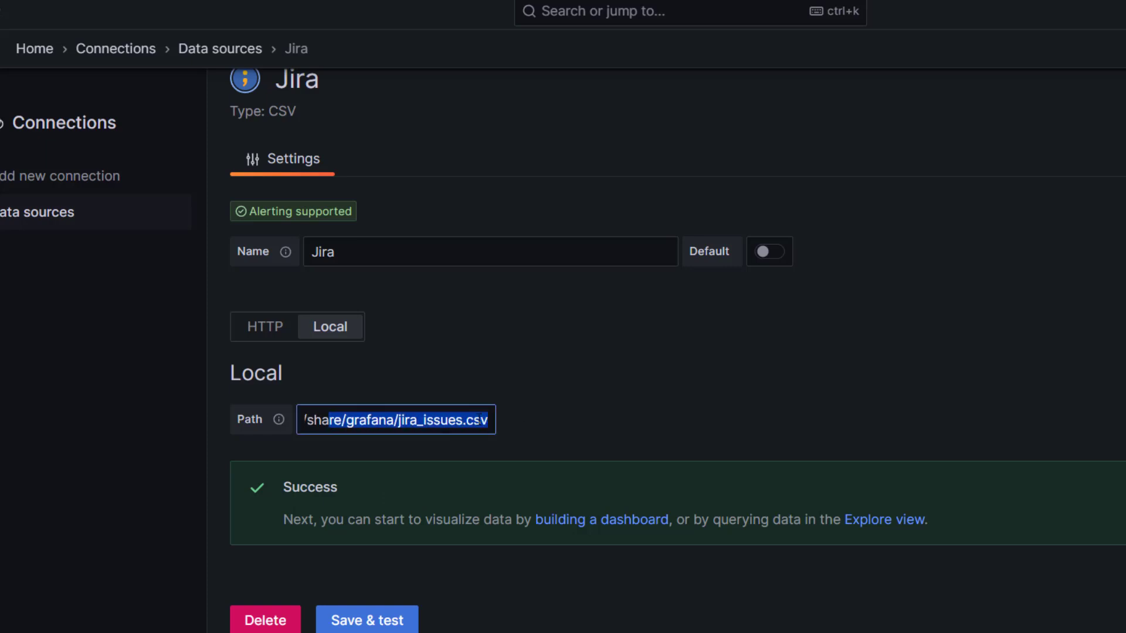
pyautogui.click(401, 419)
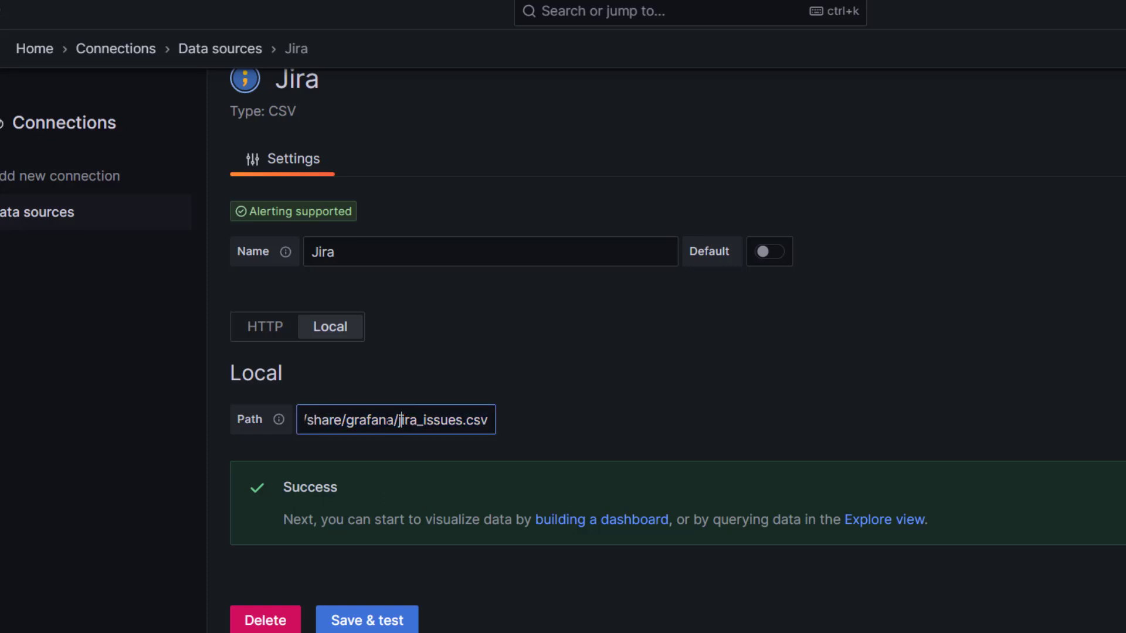
pyautogui.moveTo(334, 419); pyautogui.dragTo(537, 430)
pyautogui.click(401, 426)
pyautogui.moveTo(372, 420); pyautogui.dragTo(462, 420)
pyautogui.click(384, 489)
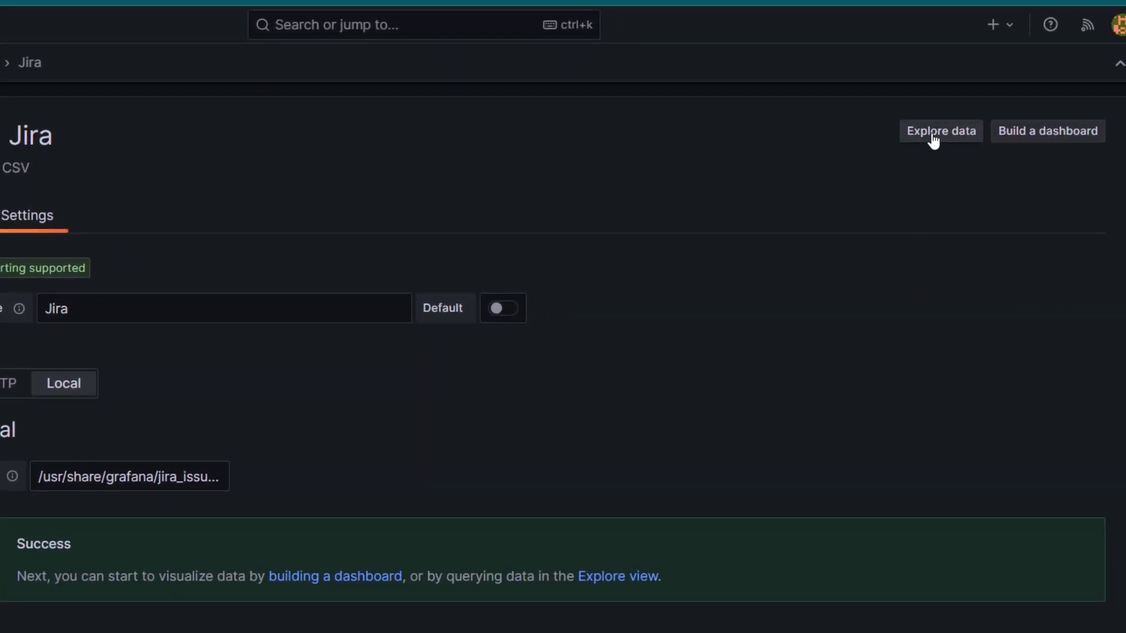
# Explore the jira_issues.csv table, compare it with the Jira backlog, and start adding it to a dashboard.
pyautogui.click(933, 140)
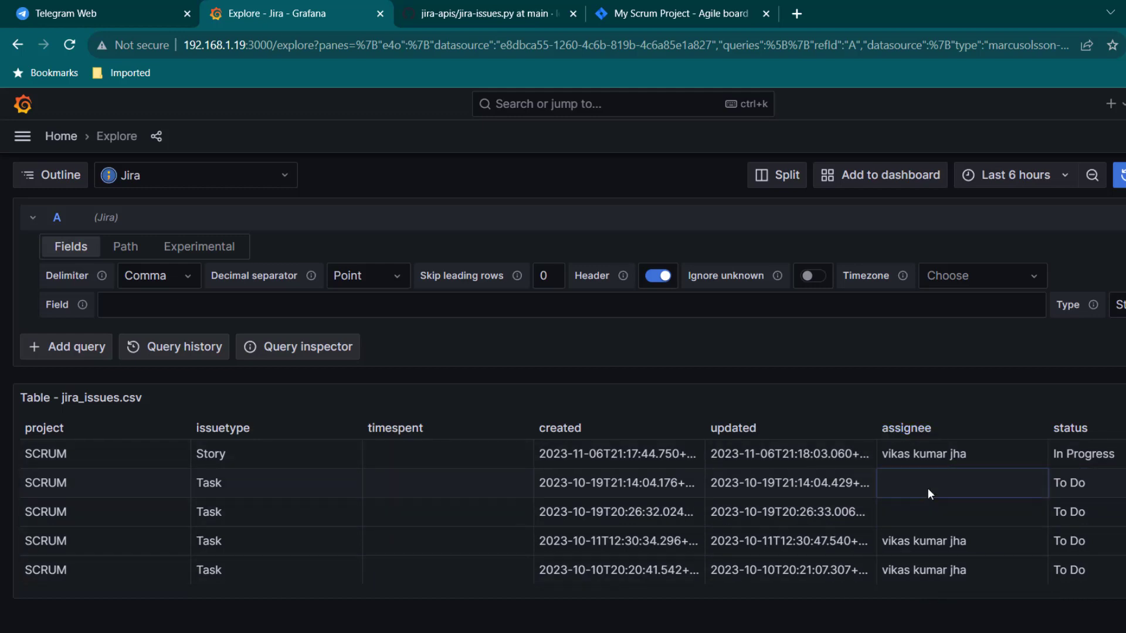
pyautogui.hotkey('ctrl', '4')
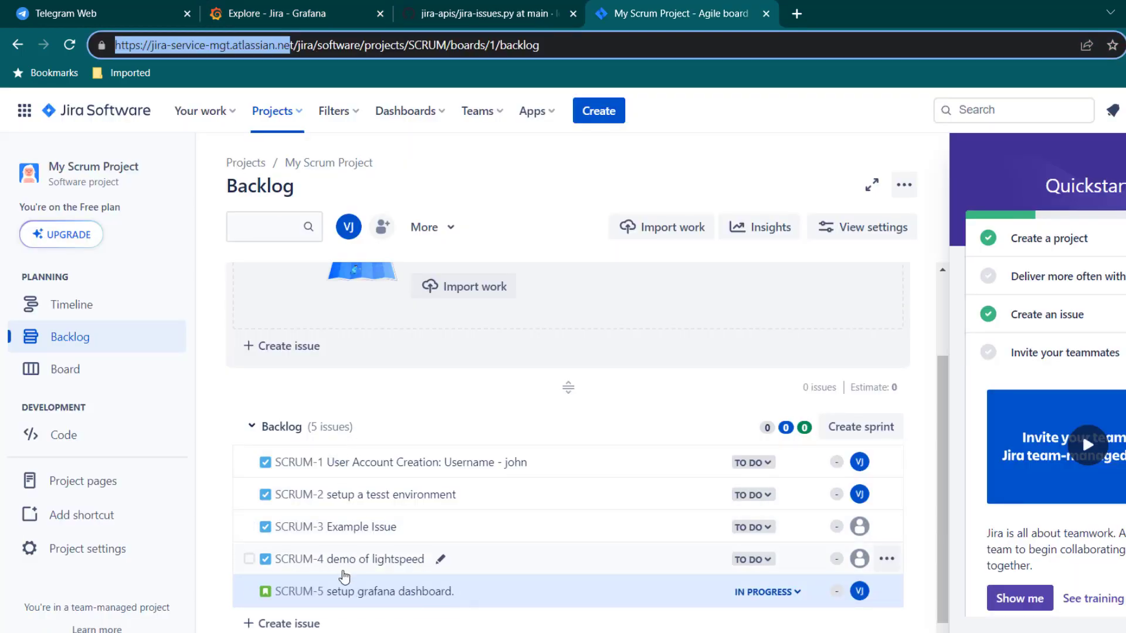
pyautogui.hotkey('ctrl', '2')
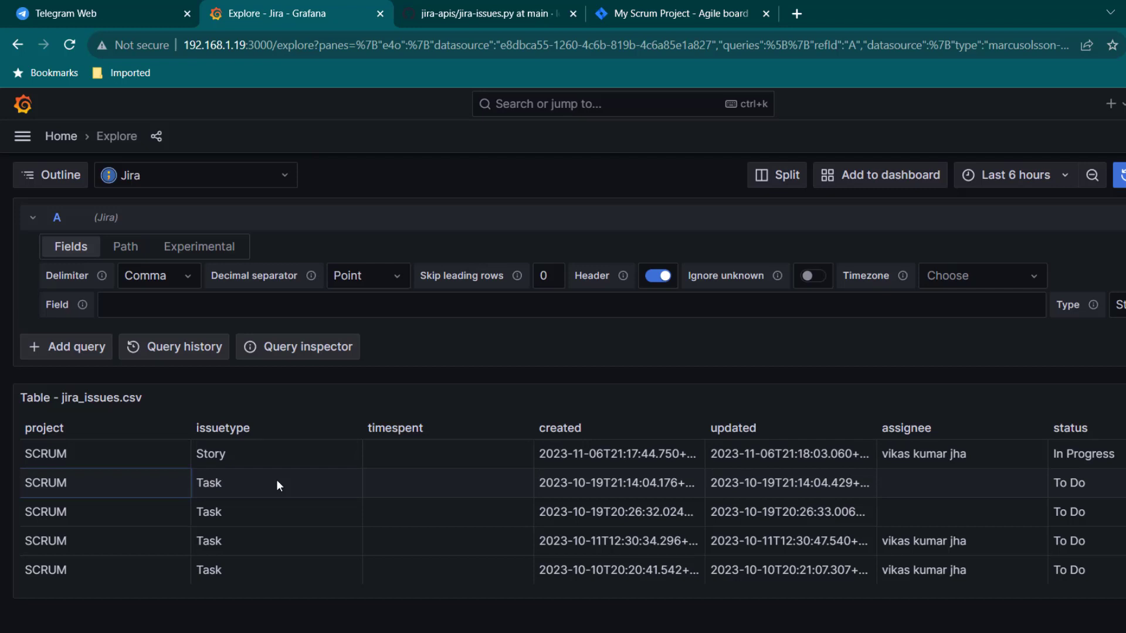
pyautogui.click(871, 179)
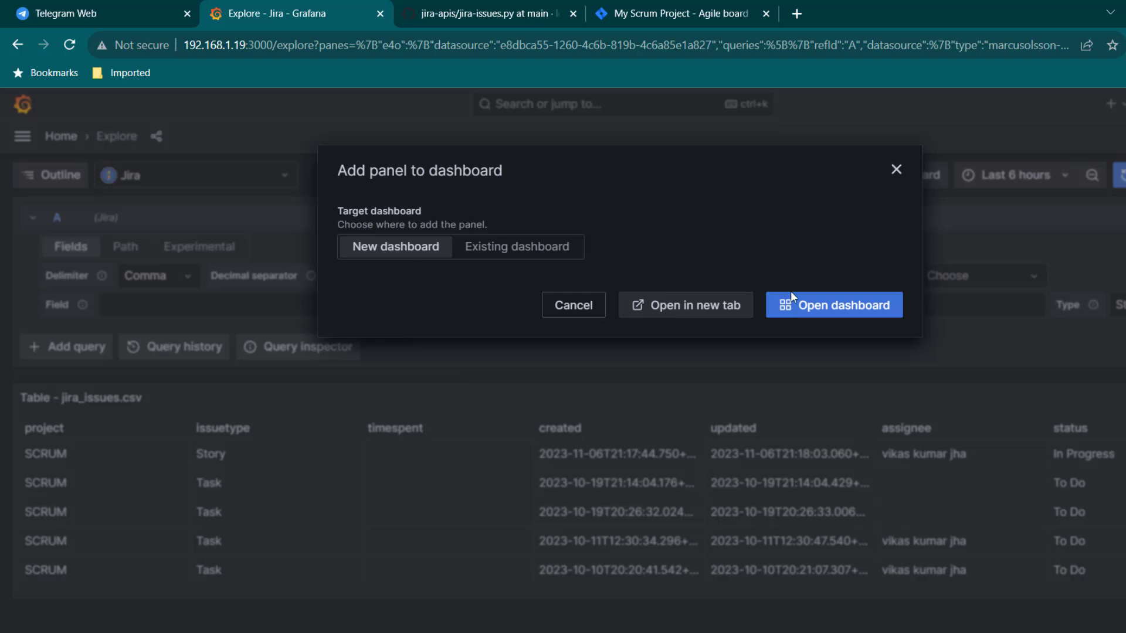
# Open the table on a new dashboard, widen the panel, and title it 'Jira issue detail'.
pyautogui.click(816, 305)
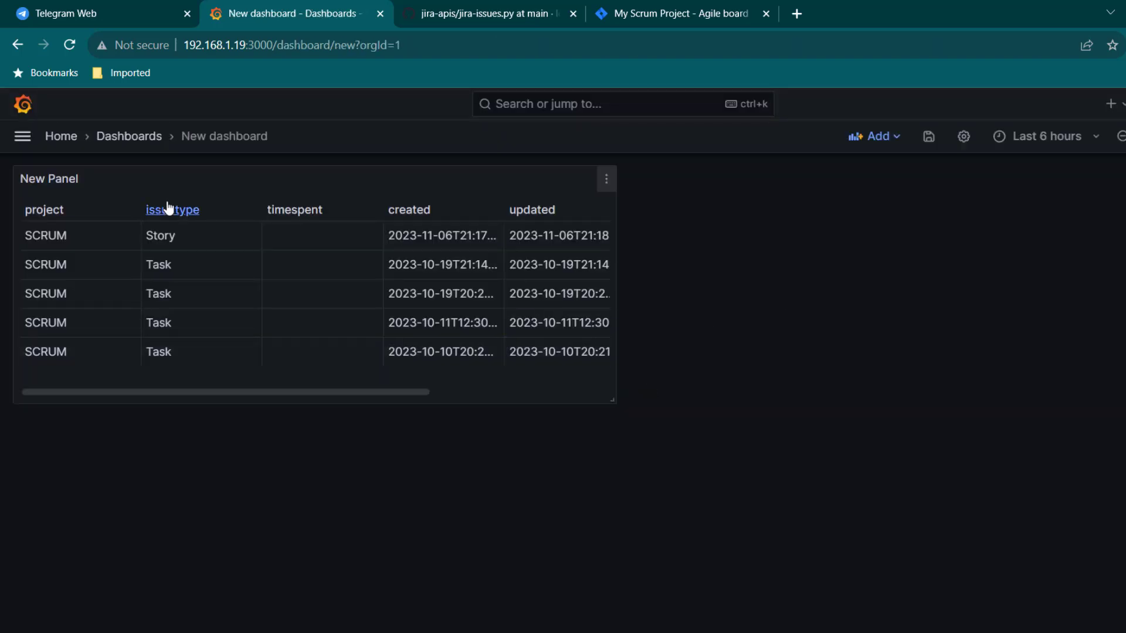
pyautogui.moveTo(611, 400); pyautogui.dragTo(854, 377)
pyautogui.click(857, 177)
pyautogui.click(741, 246)
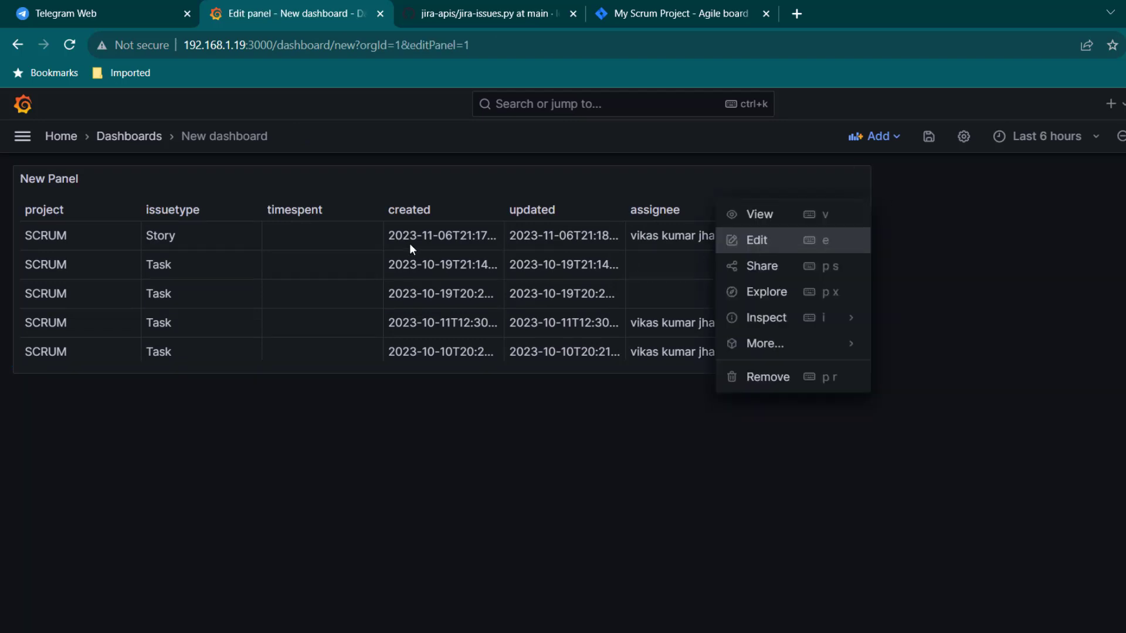
pyautogui.click(956, 295)
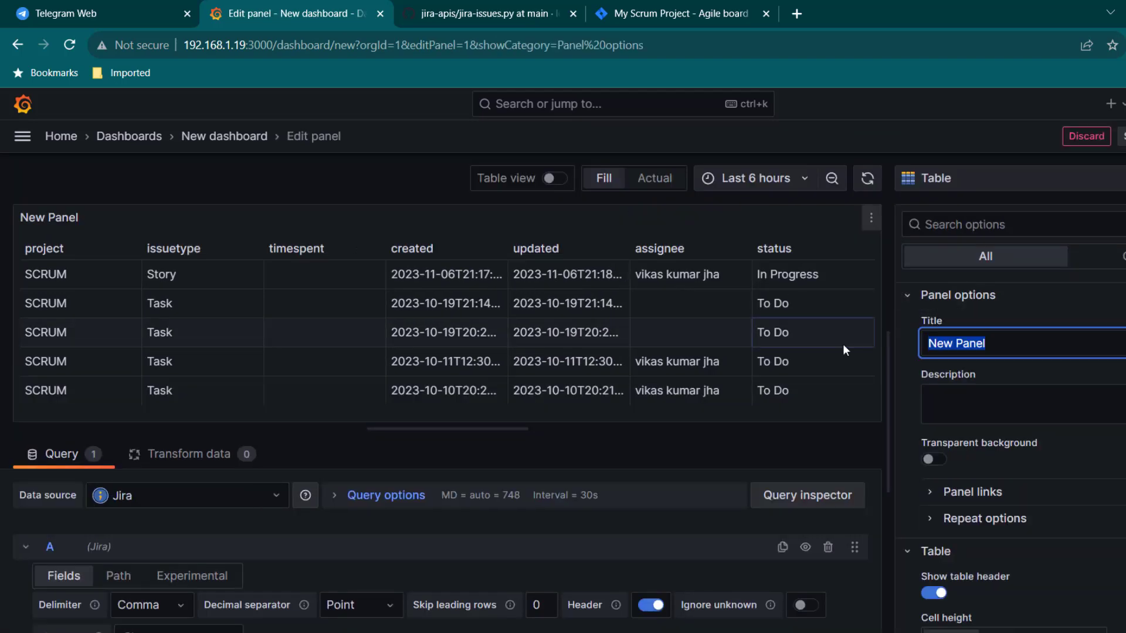
pyautogui.write('Jira issue detail')
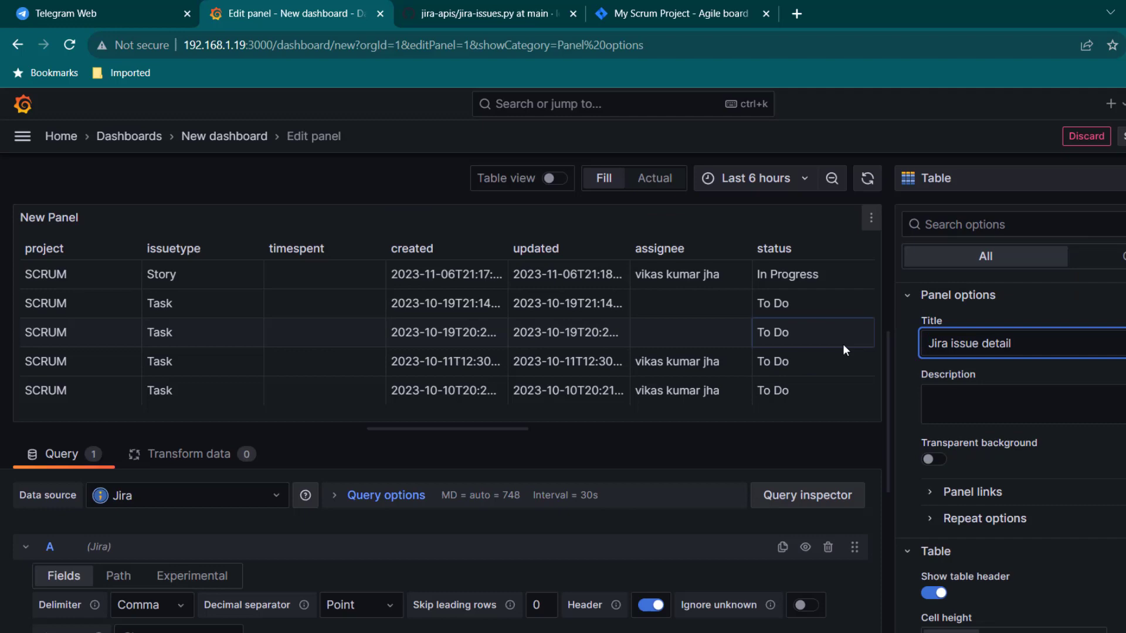
pyautogui.press('Escape')
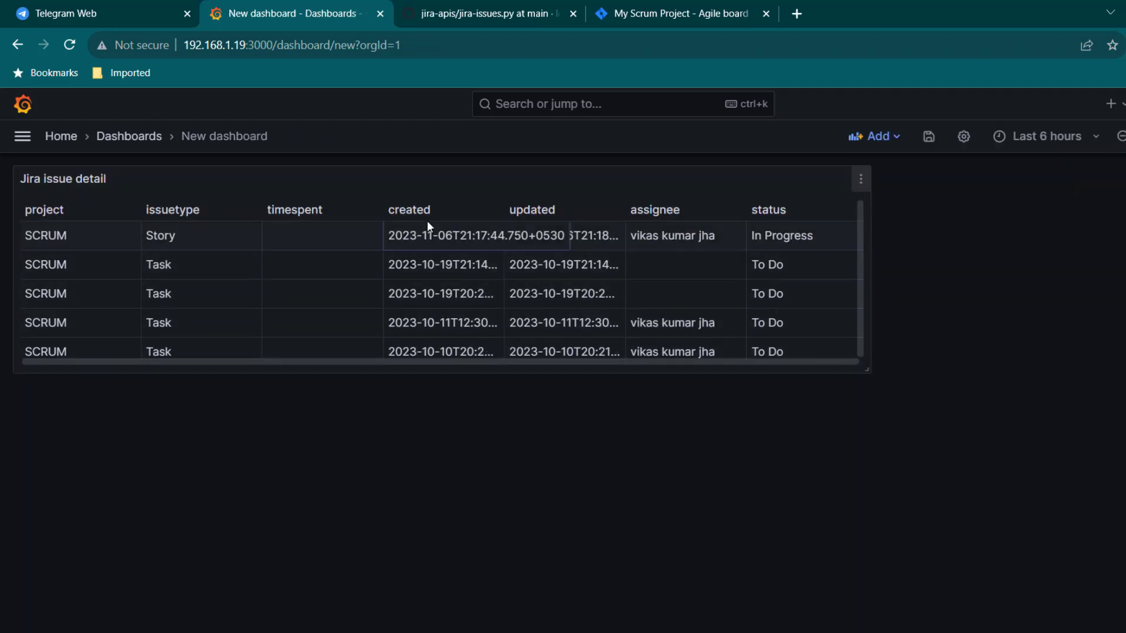
pyautogui.moveTo(355, 179); pyautogui.dragTo(363, 328)
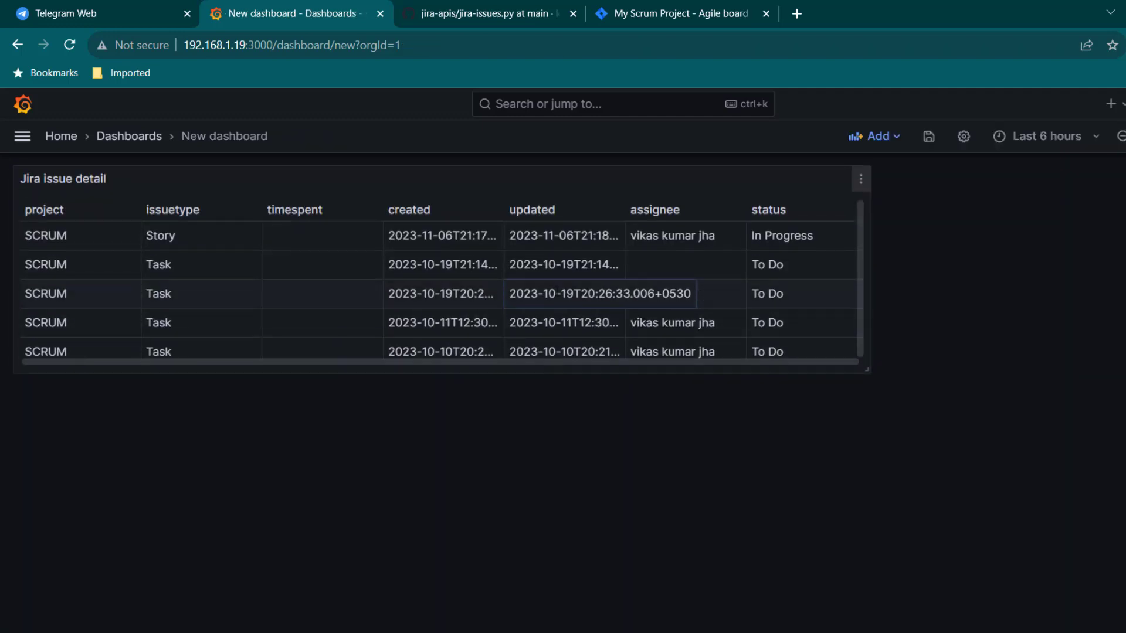
pyautogui.click(860, 185)
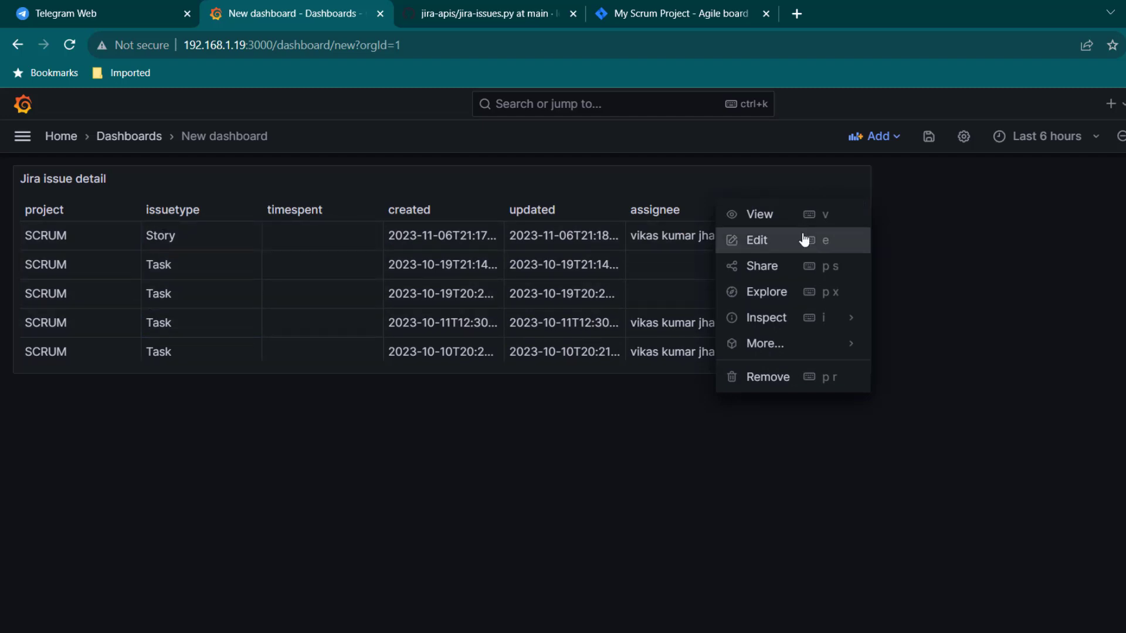
# Duplicate the Jira issue detail panel and turn the upper copy into a Stat visualization.
pyautogui.moveTo(827, 346)
pyautogui.click(910, 349)
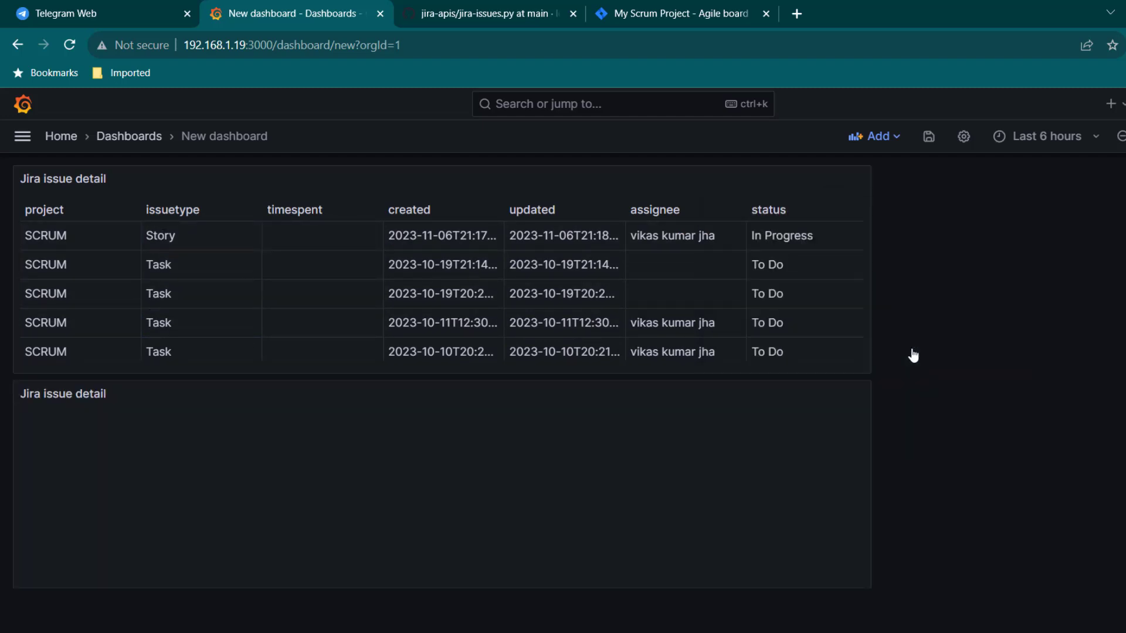
pyautogui.click(860, 395)
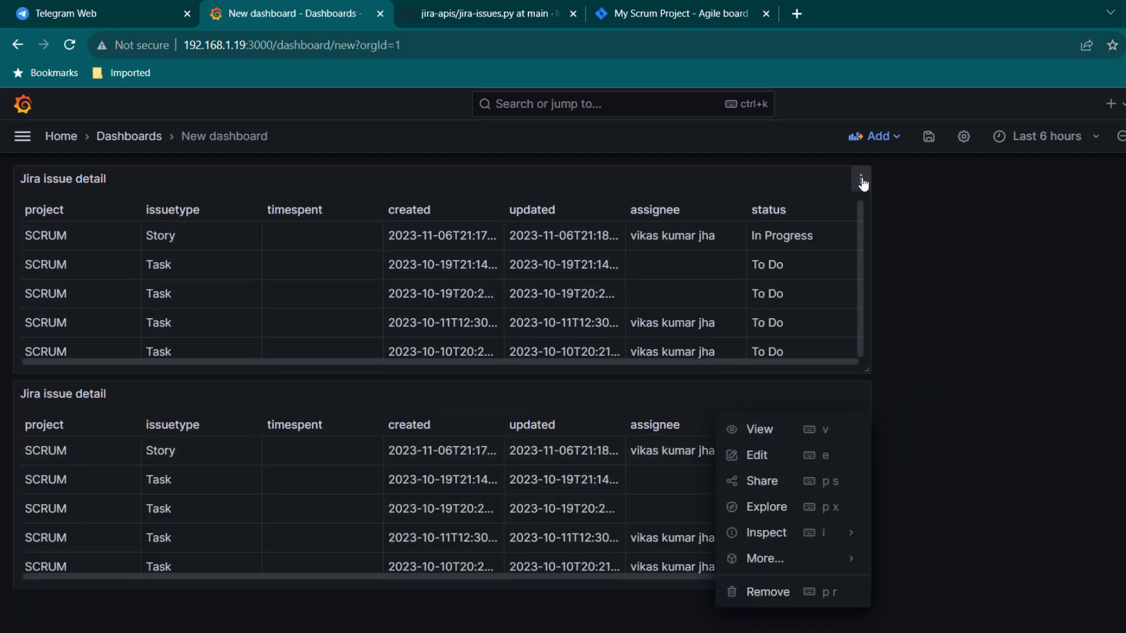
pyautogui.click(860, 179)
pyautogui.click(768, 253)
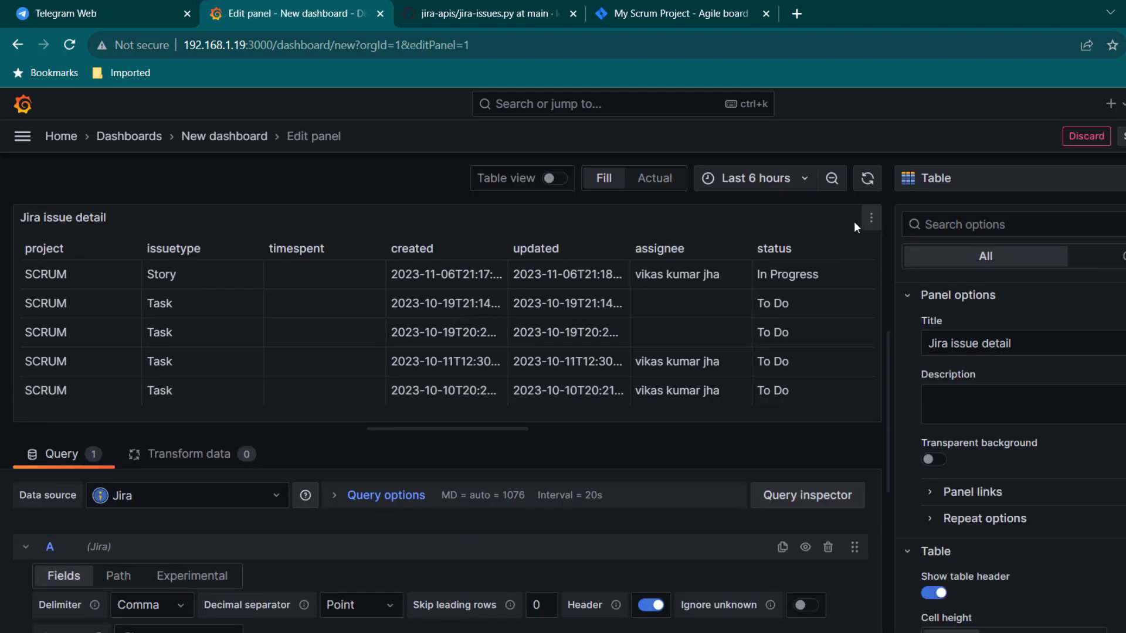
pyautogui.click(952, 180)
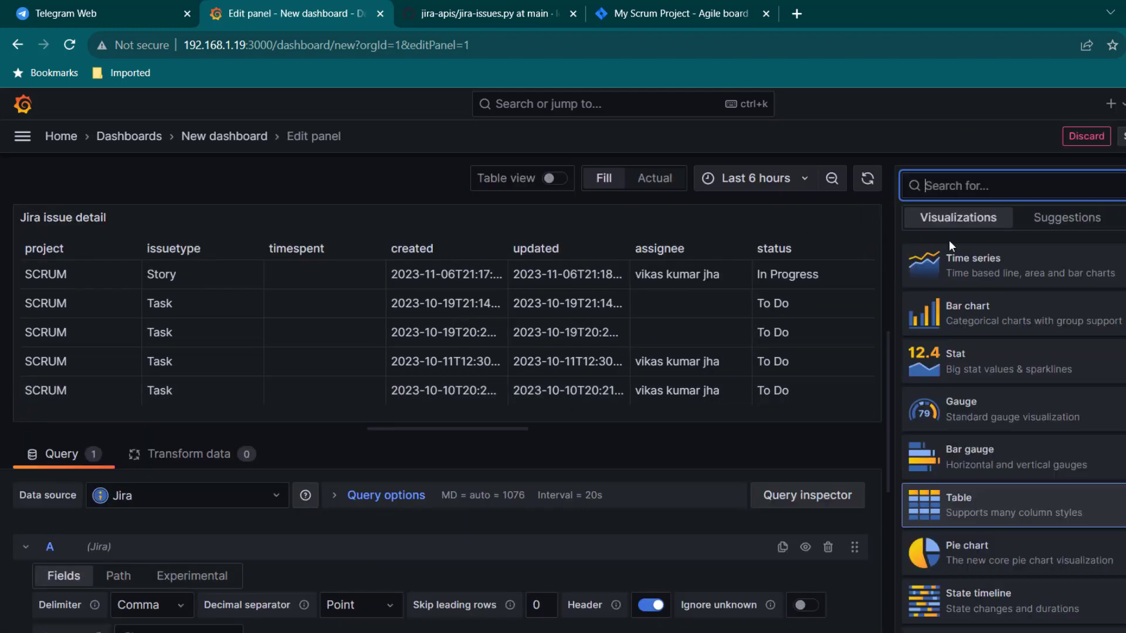
pyautogui.click(975, 369)
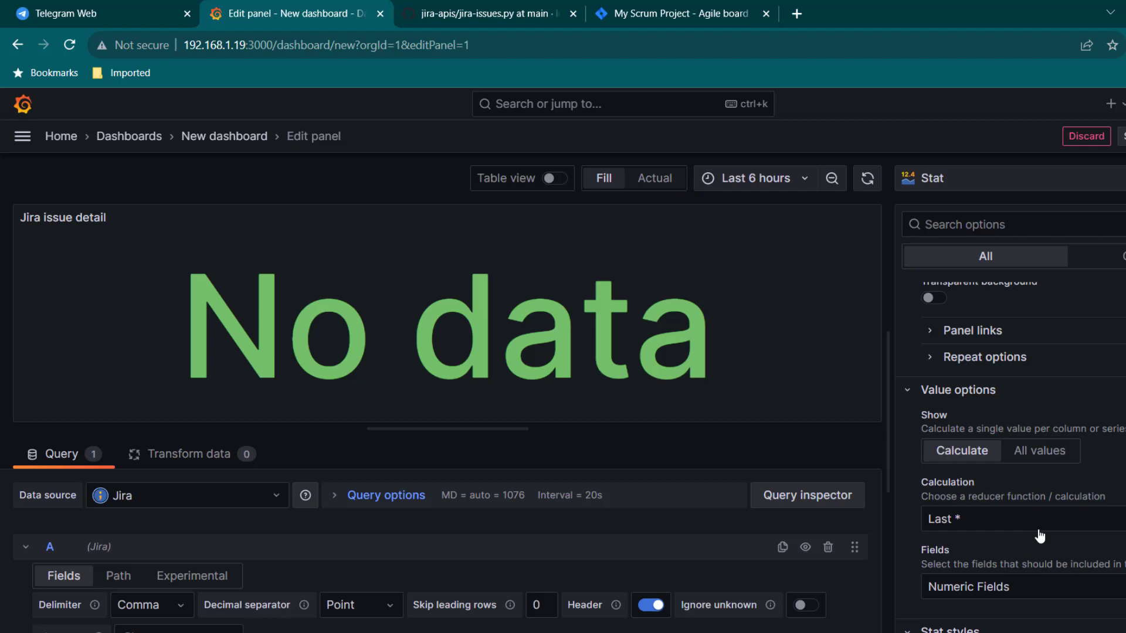
# Set the stat's calculation to Count over the project field.
pyautogui.scroll(-2, 988, 507)
pyautogui.scroll(2, 994, 467)
pyautogui.scroll(-2, 1019, 535)
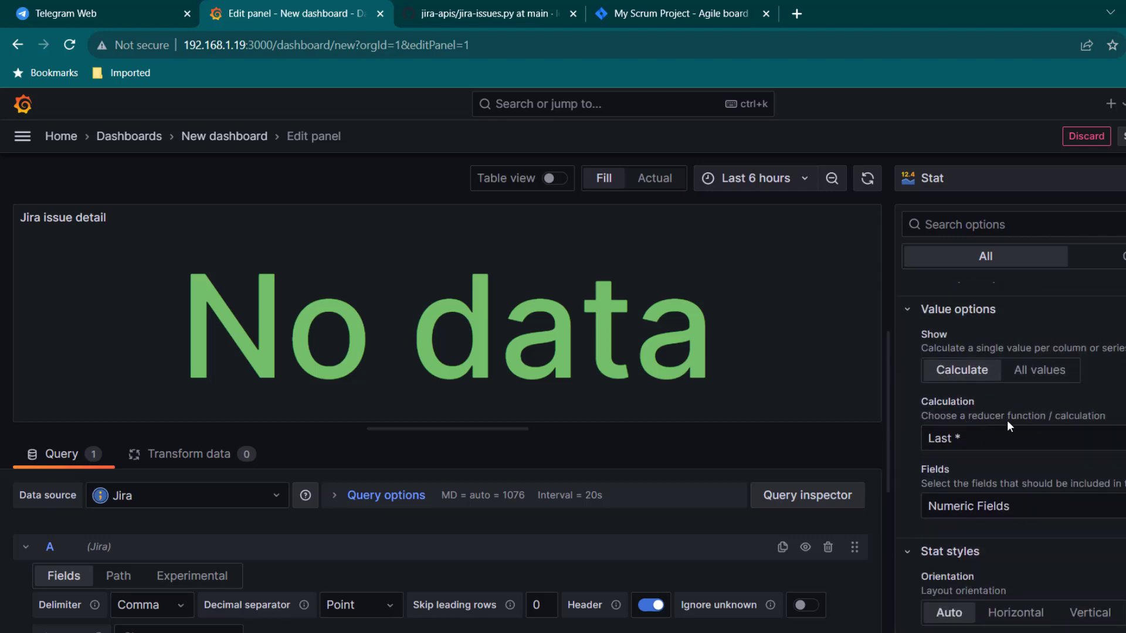
pyautogui.click(1004, 442)
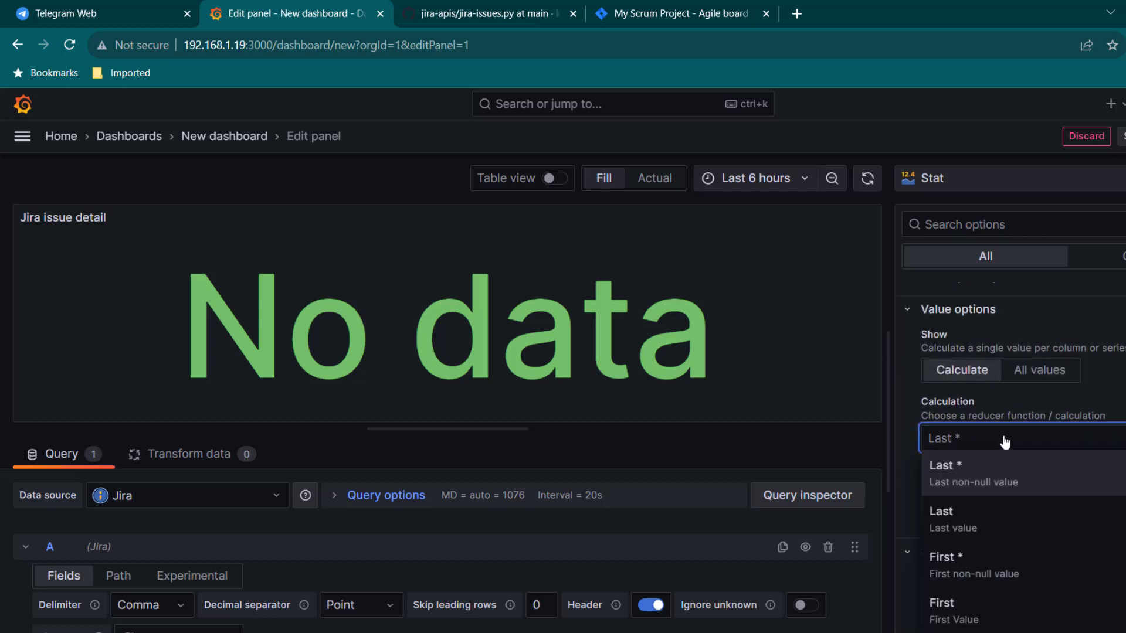
pyautogui.write('count')
pyautogui.click(949, 472)
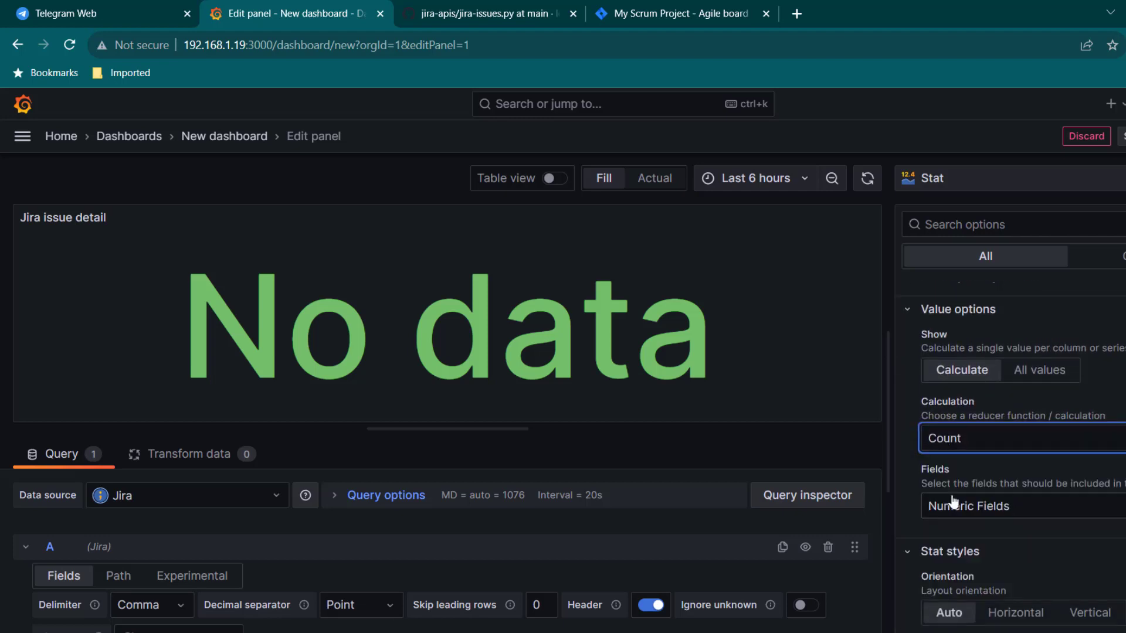
pyautogui.click(1033, 506)
pyautogui.scroll(-1, 1032, 572)
pyautogui.scroll(1, 1014, 563)
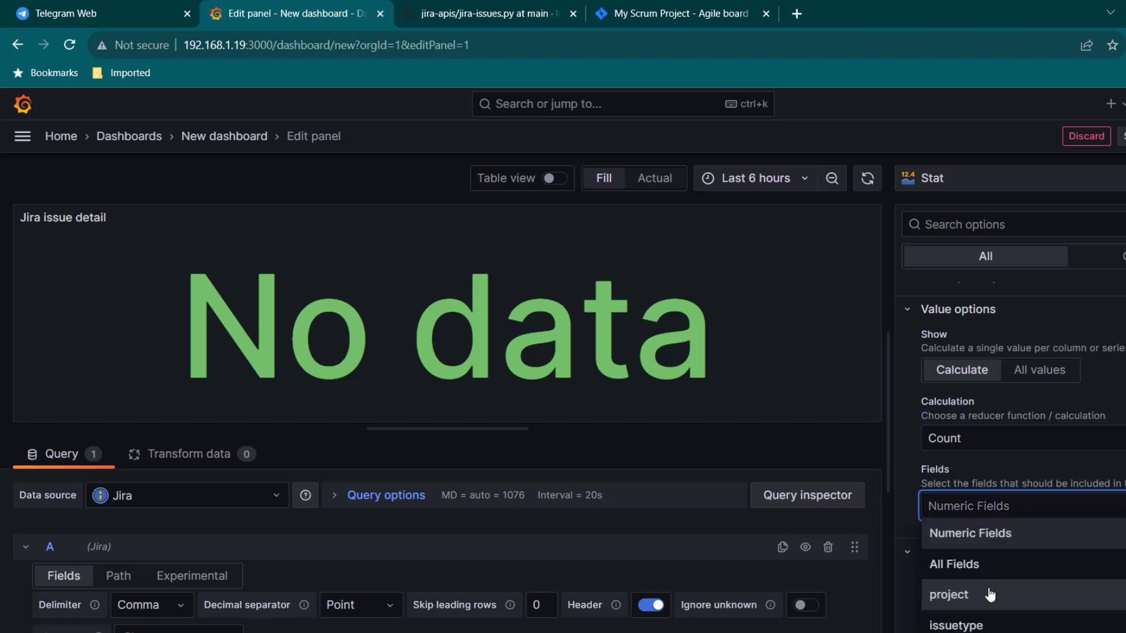
pyautogui.click(992, 560)
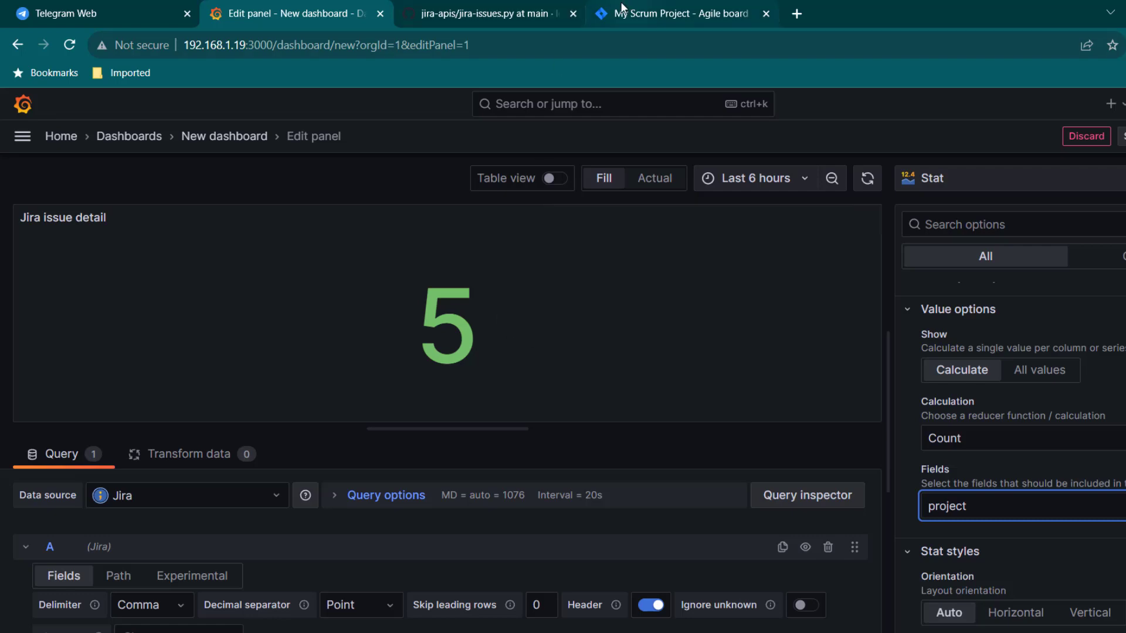
# Change the stat's calculation to Distinct Count.
pyautogui.click(673, 18)
pyautogui.moveTo(115, 44); pyautogui.dragTo(289, 45)
pyautogui.click(301, 17)
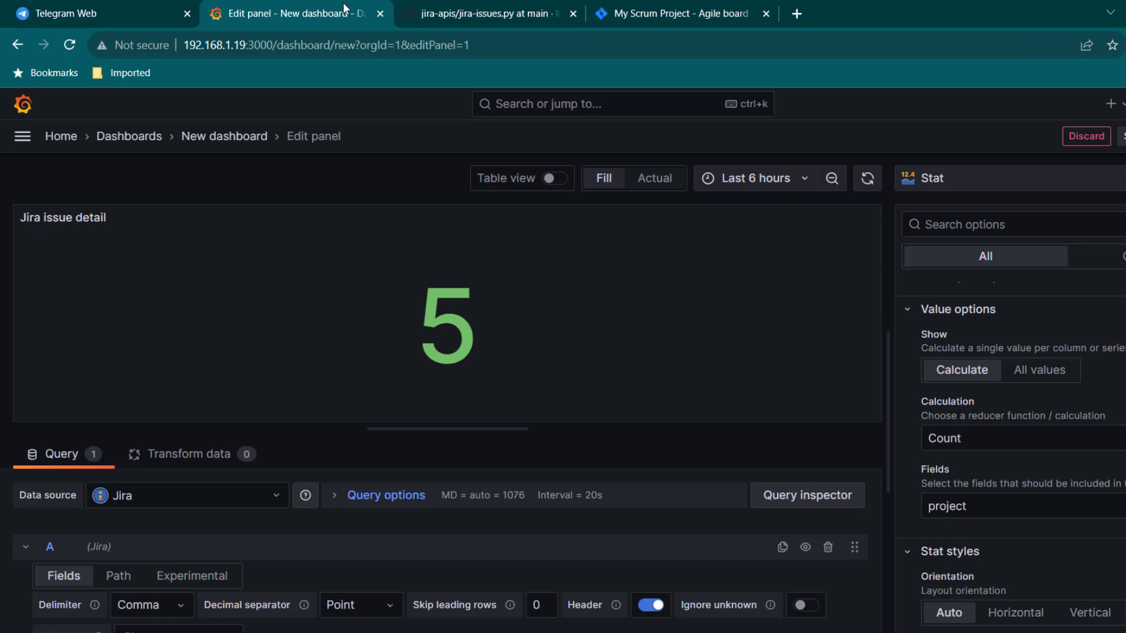
pyautogui.click(993, 439)
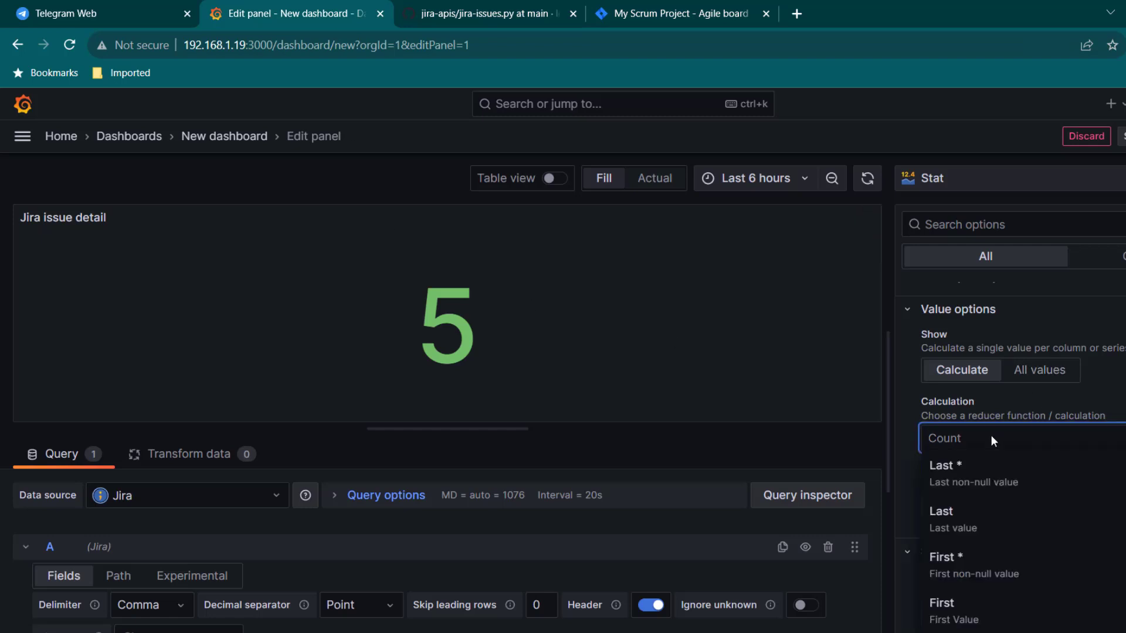
pyautogui.write('distin')
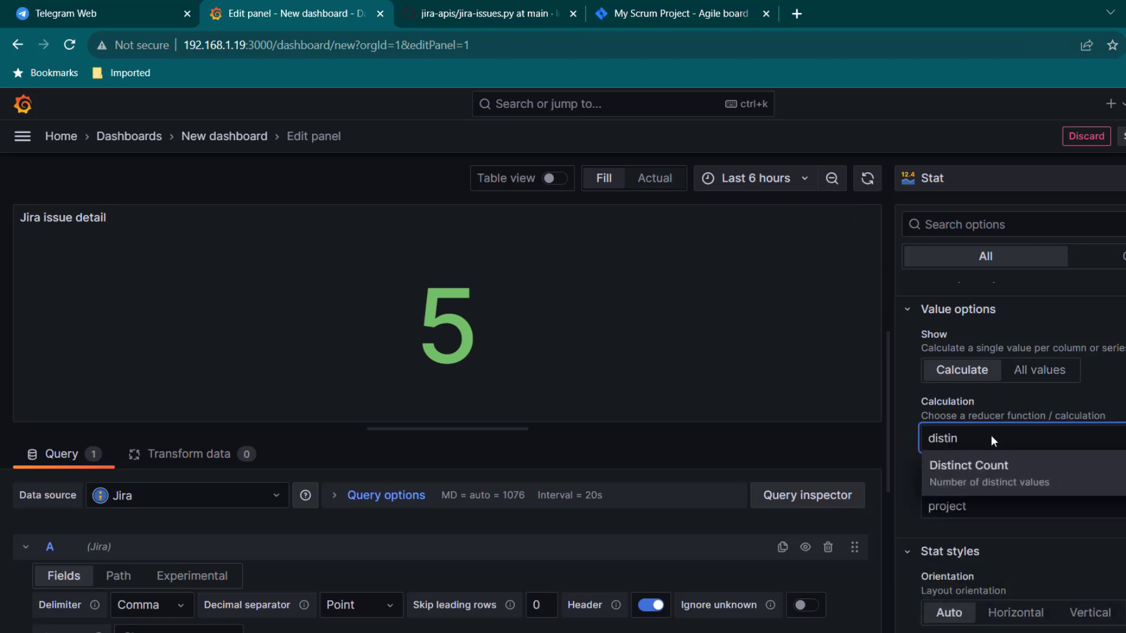
pyautogui.click(987, 467)
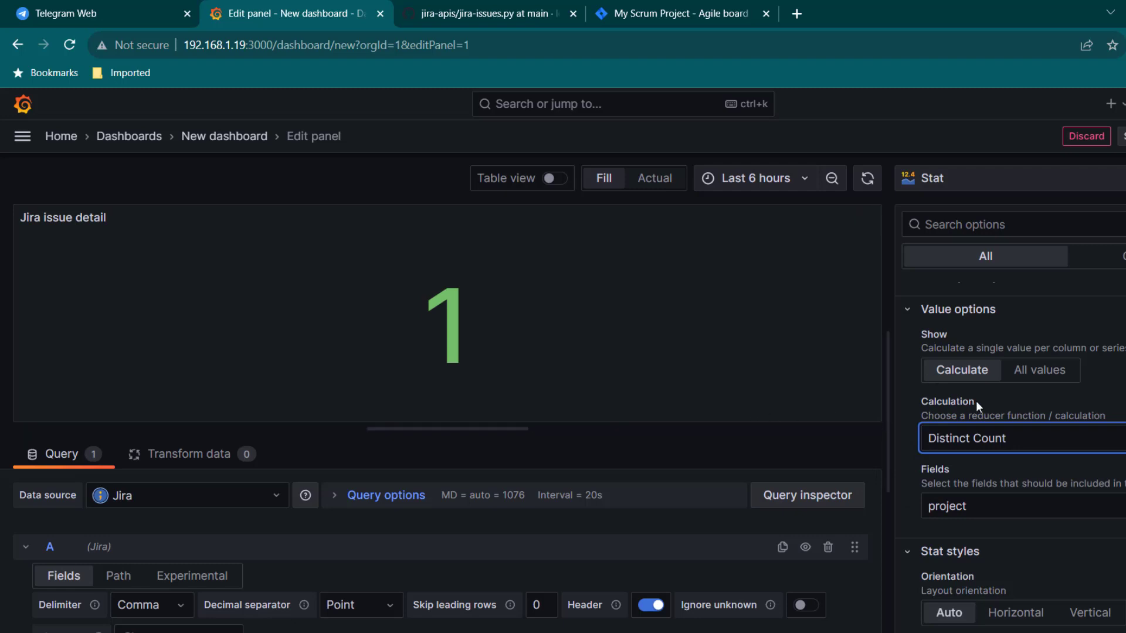
# Title the stat panel 'Total Project(s)' and shrink it to a small box on the dashboard.
pyautogui.scroll(4, 982, 406)
pyautogui.tripleClick(1043, 341)
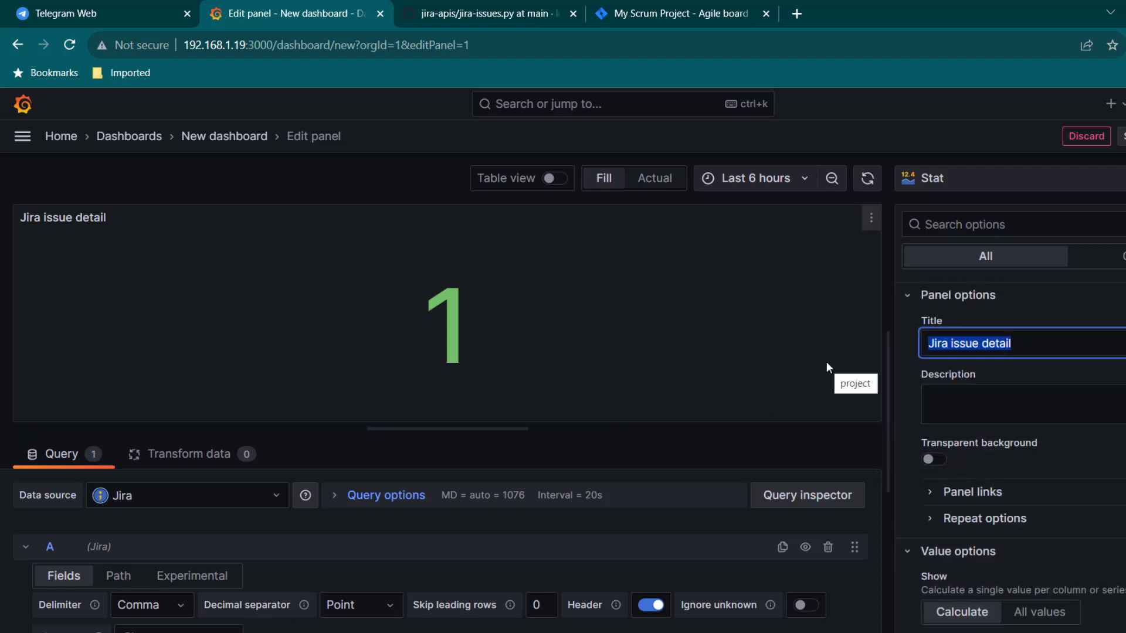
pyautogui.write('Total Project(s)')
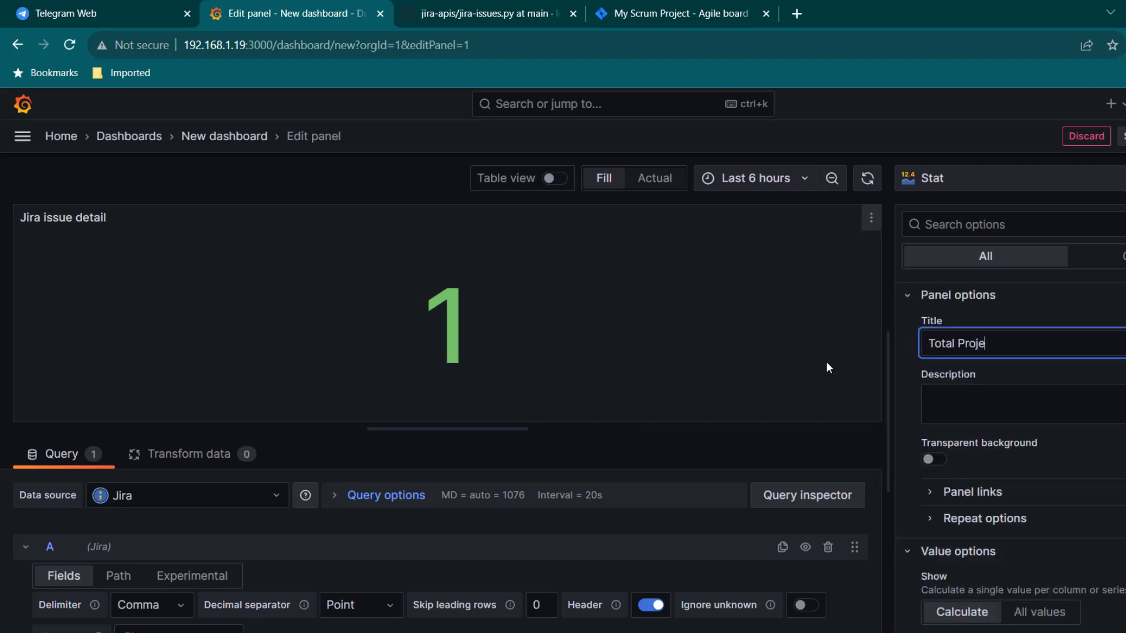
pyautogui.press('Escape')
pyautogui.moveTo(752, 369); pyautogui.dragTo(0, 259)
# Finish resizing Total Project, duplicate it, and open the copy for editing.
pyautogui.moveTo(114, 259); pyautogui.dragTo(113, 244)
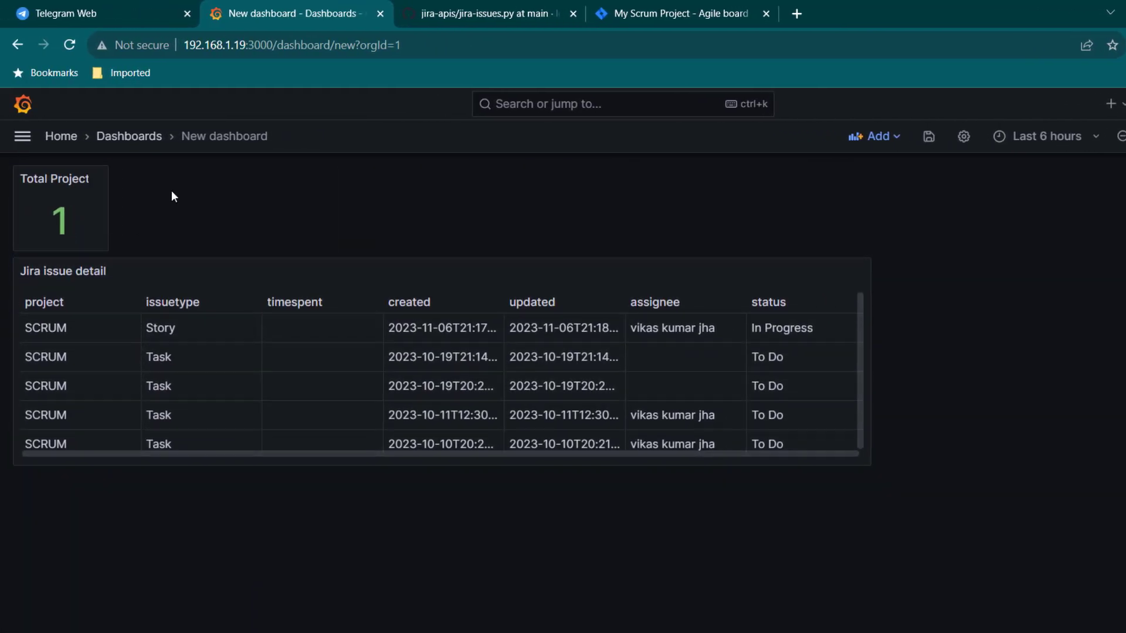
pyautogui.click(99, 178)
pyautogui.moveTo(198, 345)
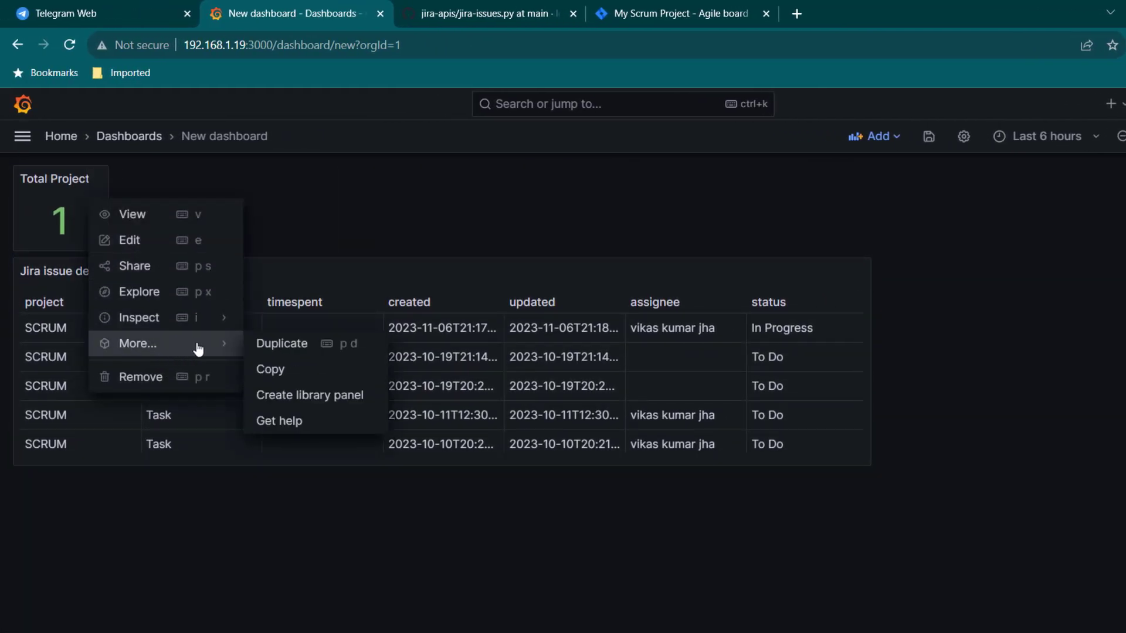
pyautogui.click(273, 346)
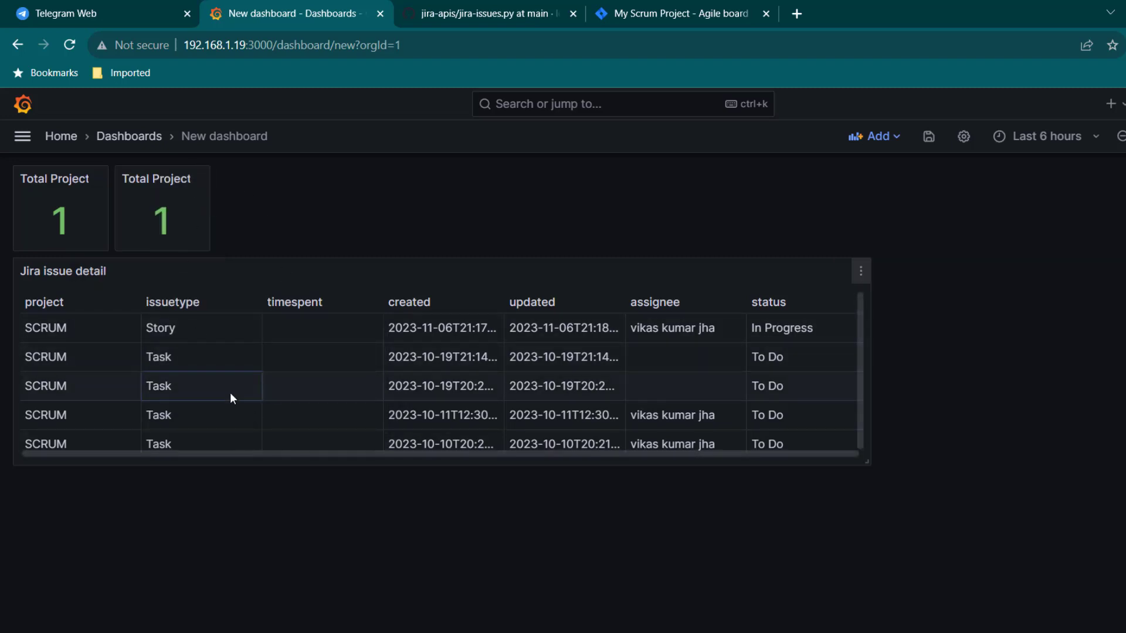
pyautogui.click(156, 179)
pyautogui.moveTo(158, 344)
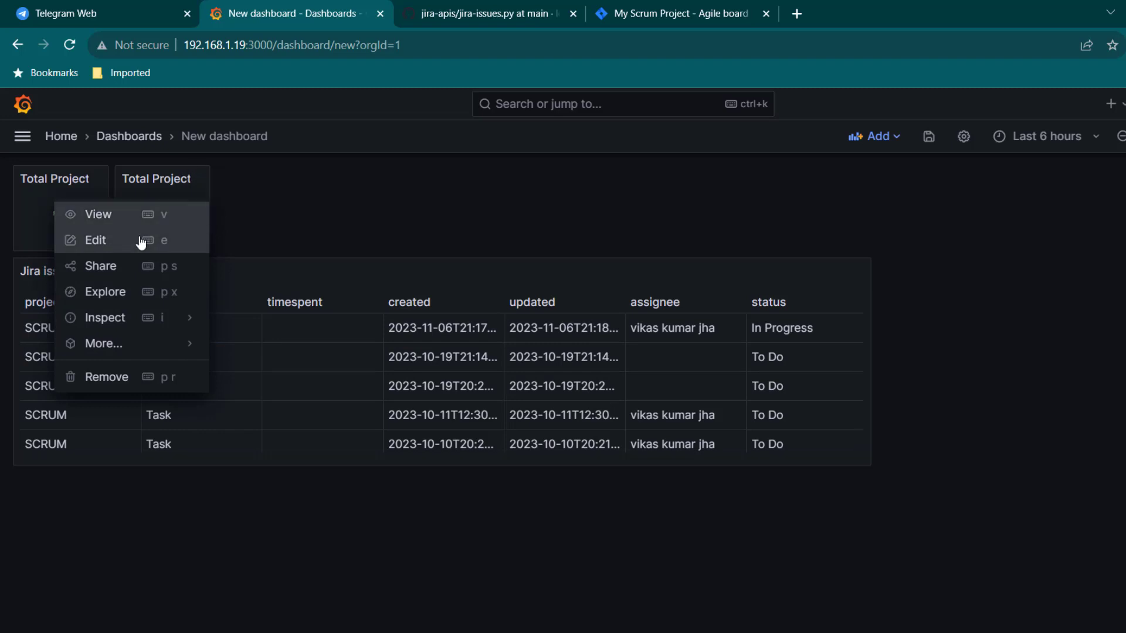
pyautogui.click(102, 240)
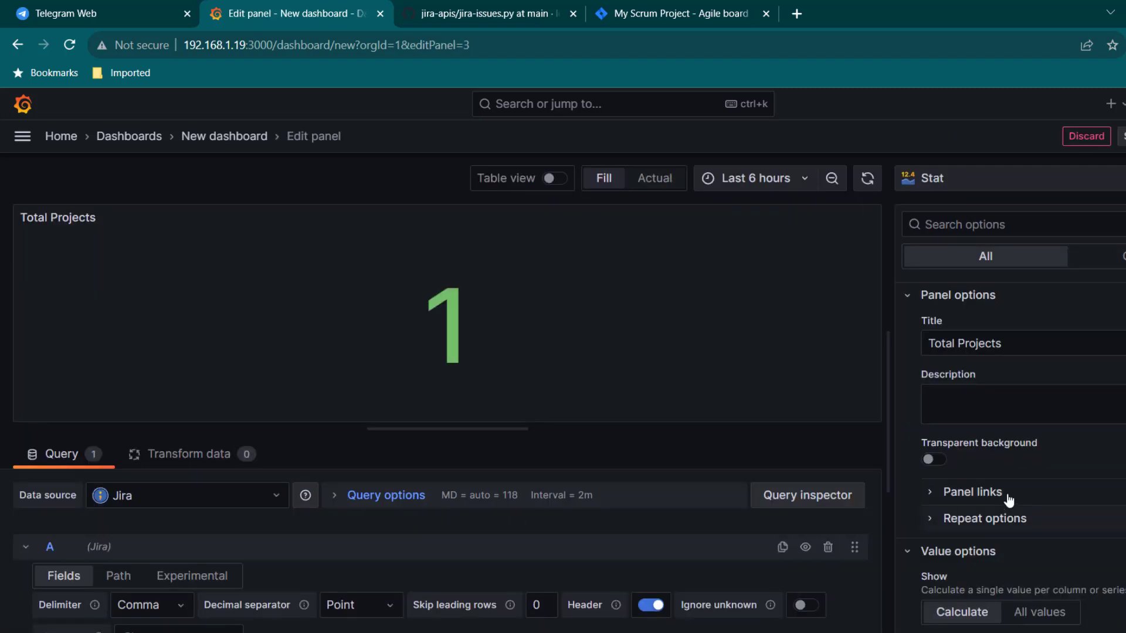
# Base the copy on the issuetype field with Count, title it 'Total Issues', and apply.
pyautogui.scroll(-4, 1012, 500)
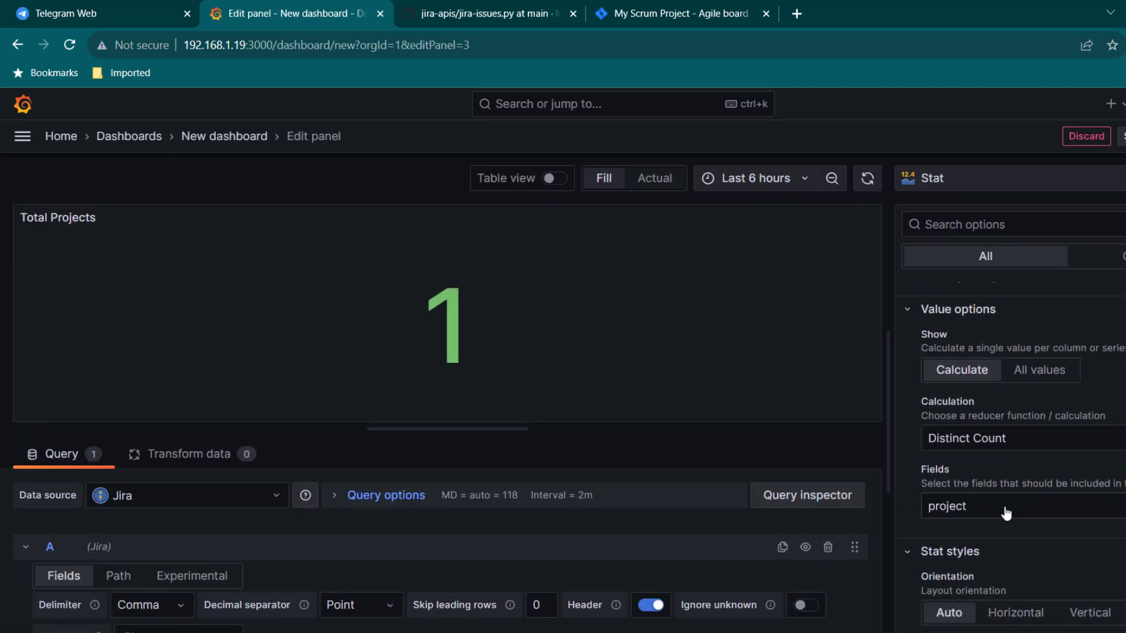
pyautogui.click(1006, 514)
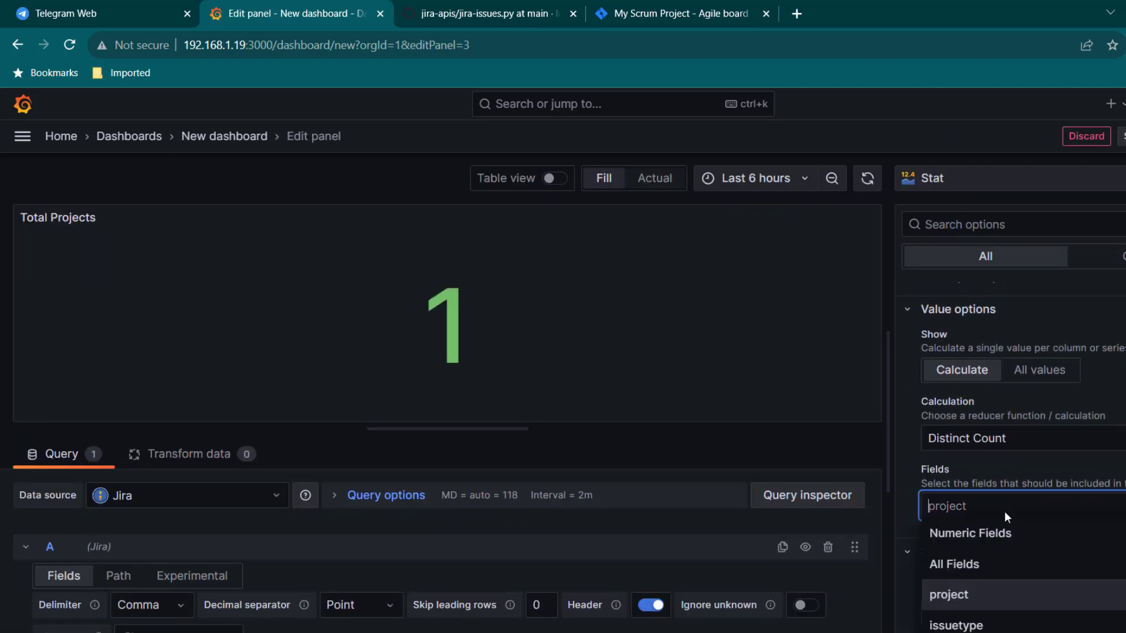
pyautogui.click(978, 623)
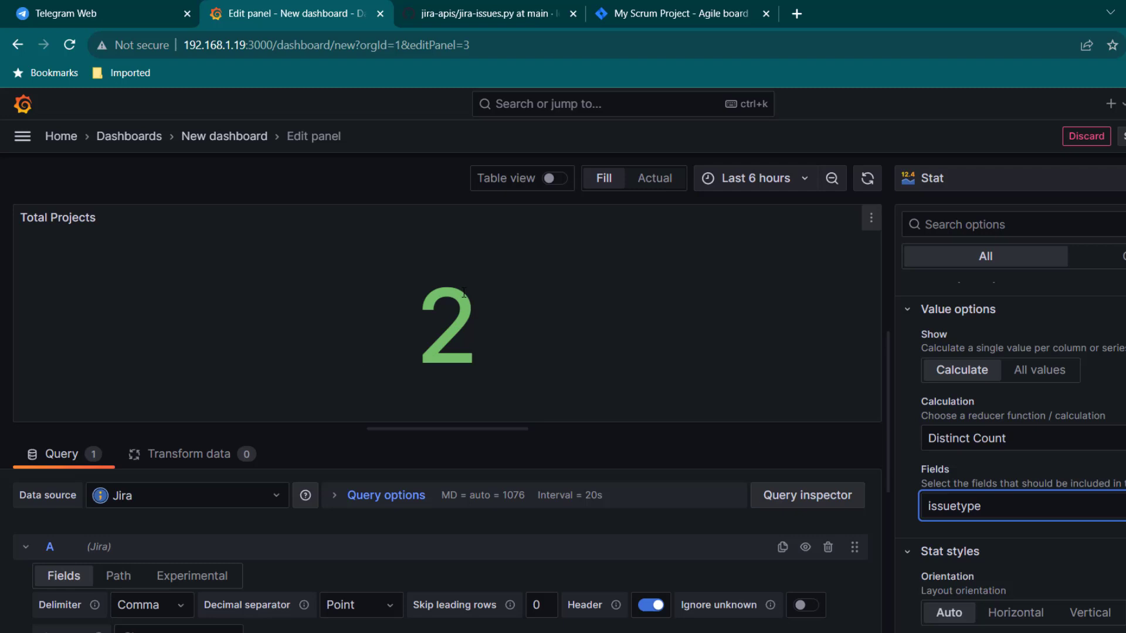
pyautogui.click(1004, 444)
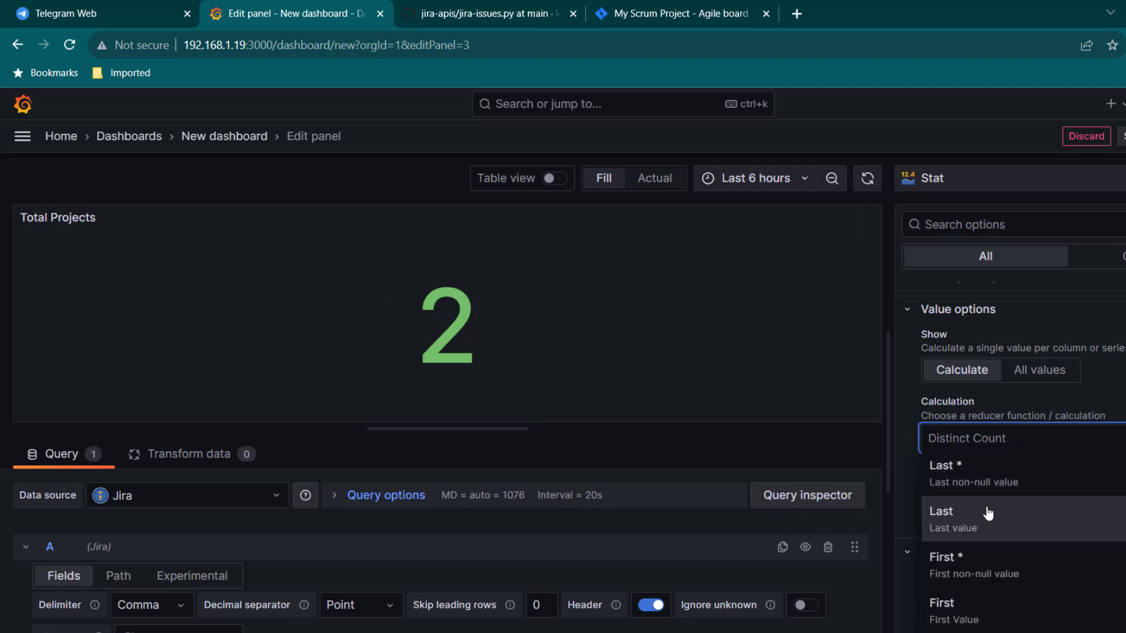
pyautogui.write('coun')
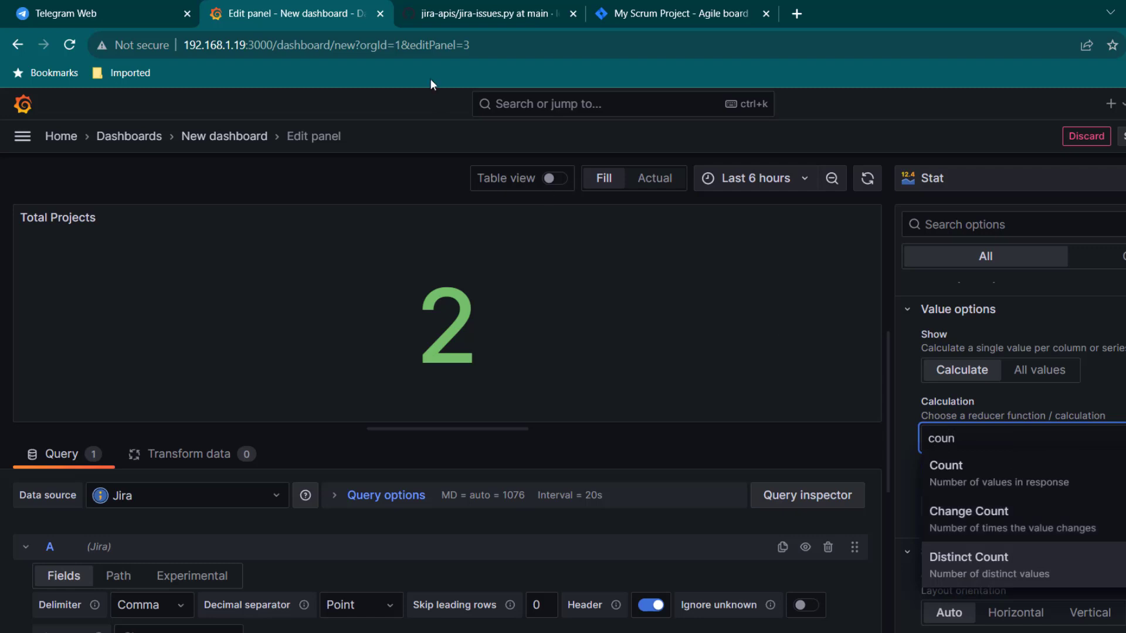
pyautogui.click(966, 465)
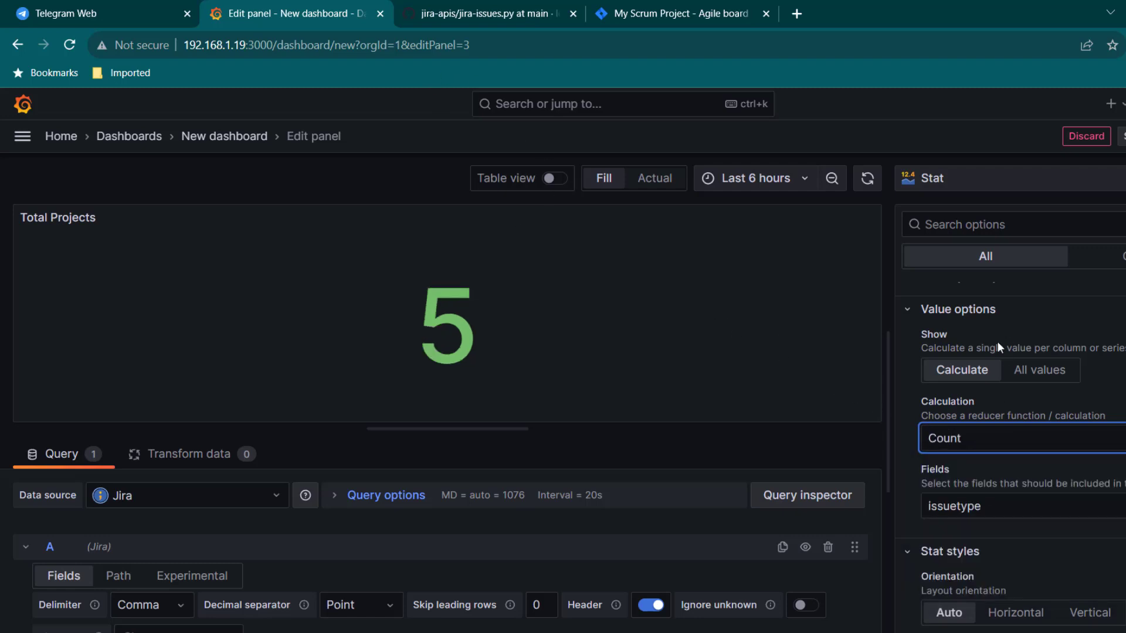
pyautogui.scroll(4, 1002, 350)
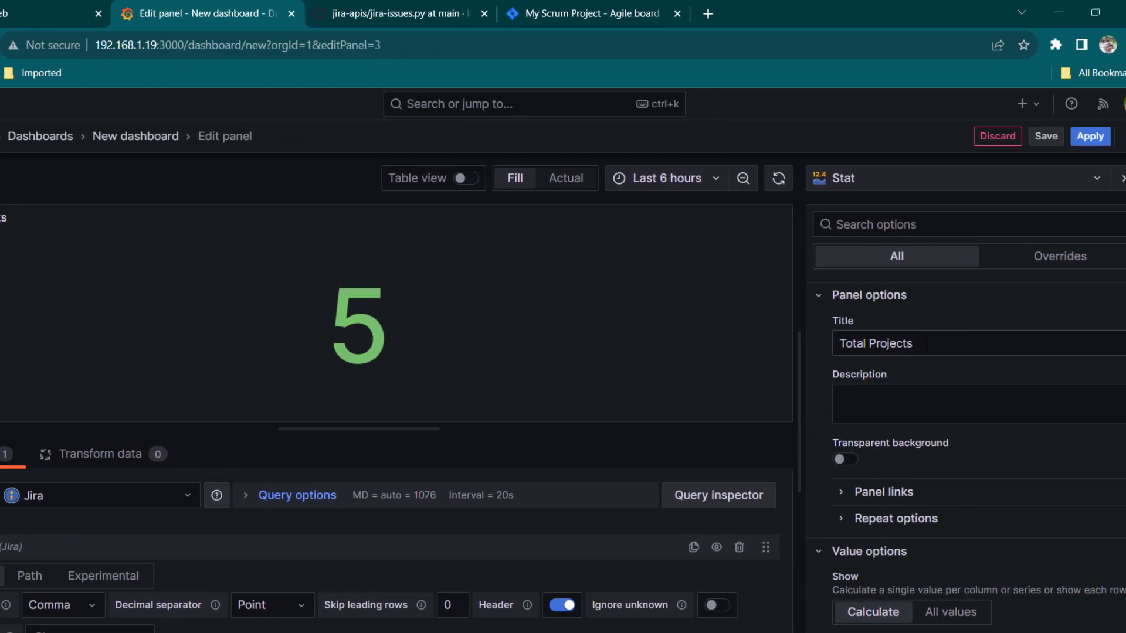
pyautogui.tripleClick(844, 346)
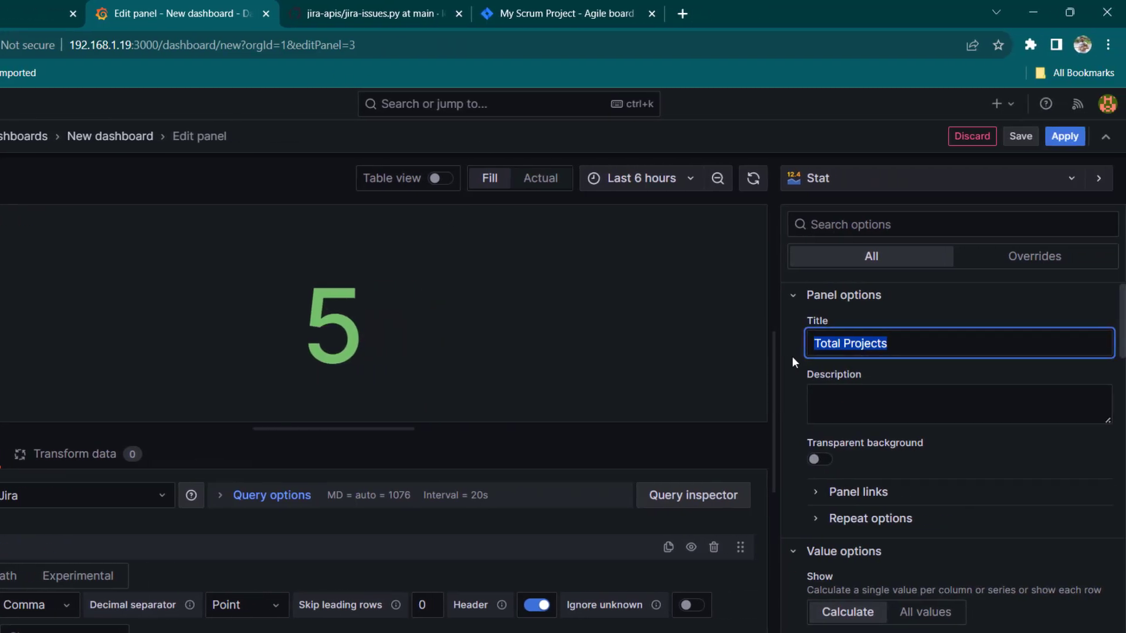
pyautogui.write('Total Issues')
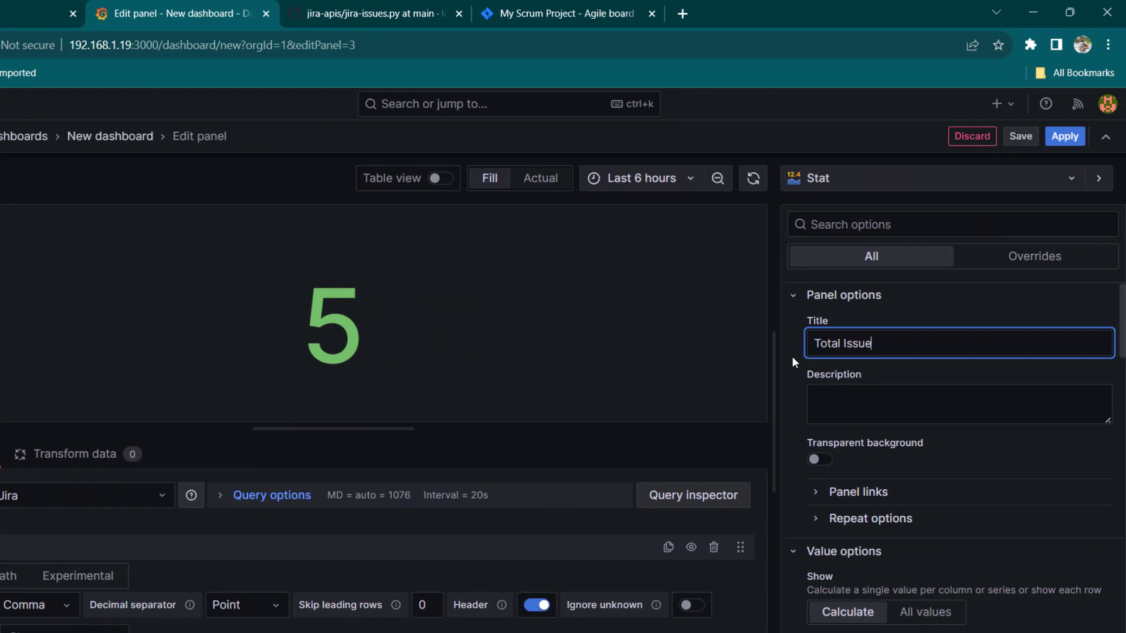
pyautogui.click(1062, 141)
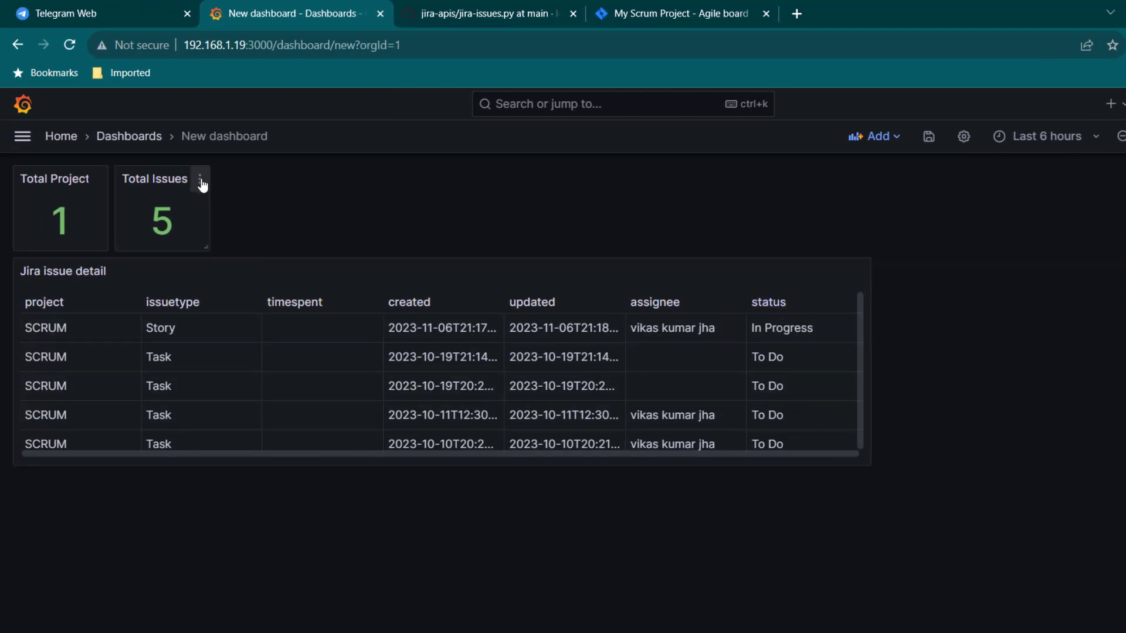
# Duplicate the Total Issues panel and open the copy in the editor.
pyautogui.click(200, 179)
pyautogui.moveTo(166, 340)
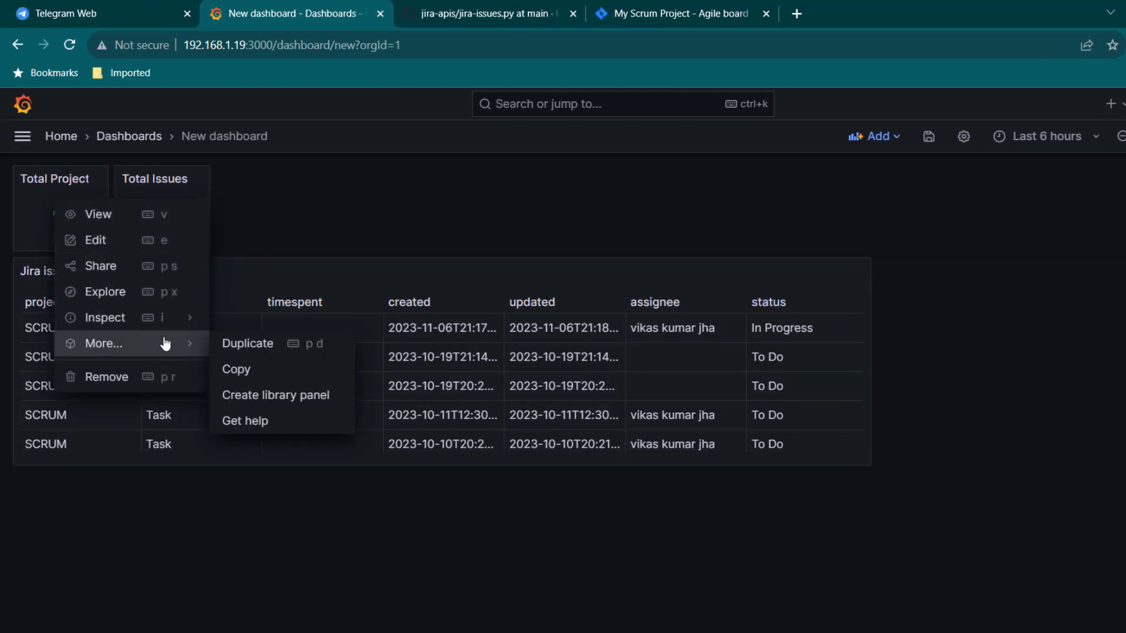
pyautogui.click(244, 350)
pyautogui.click(301, 179)
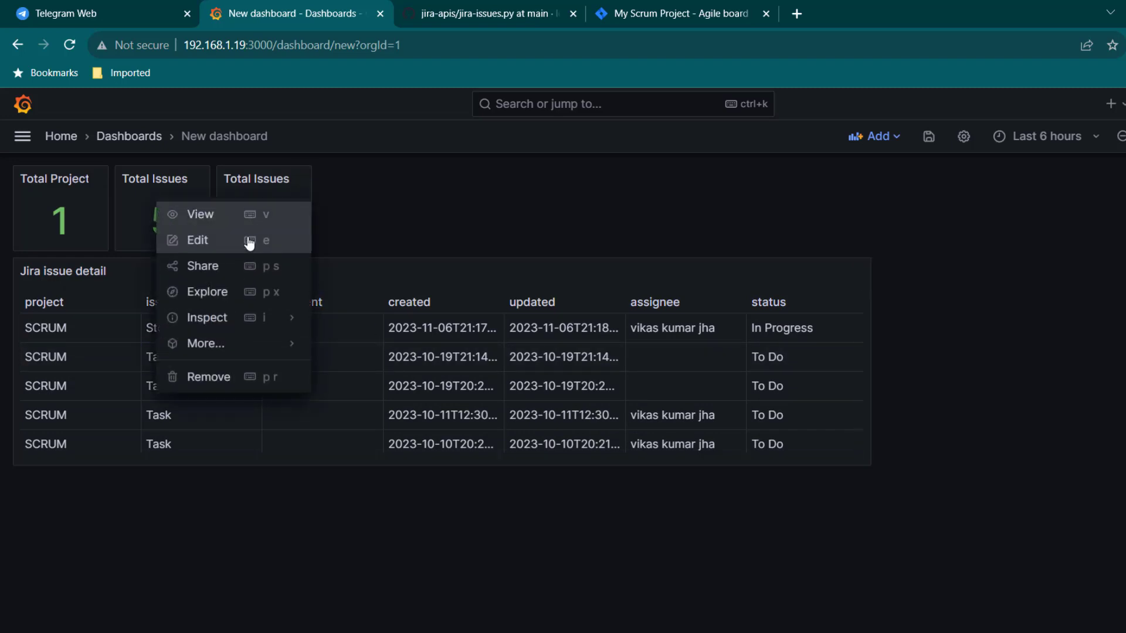
pyautogui.click(211, 243)
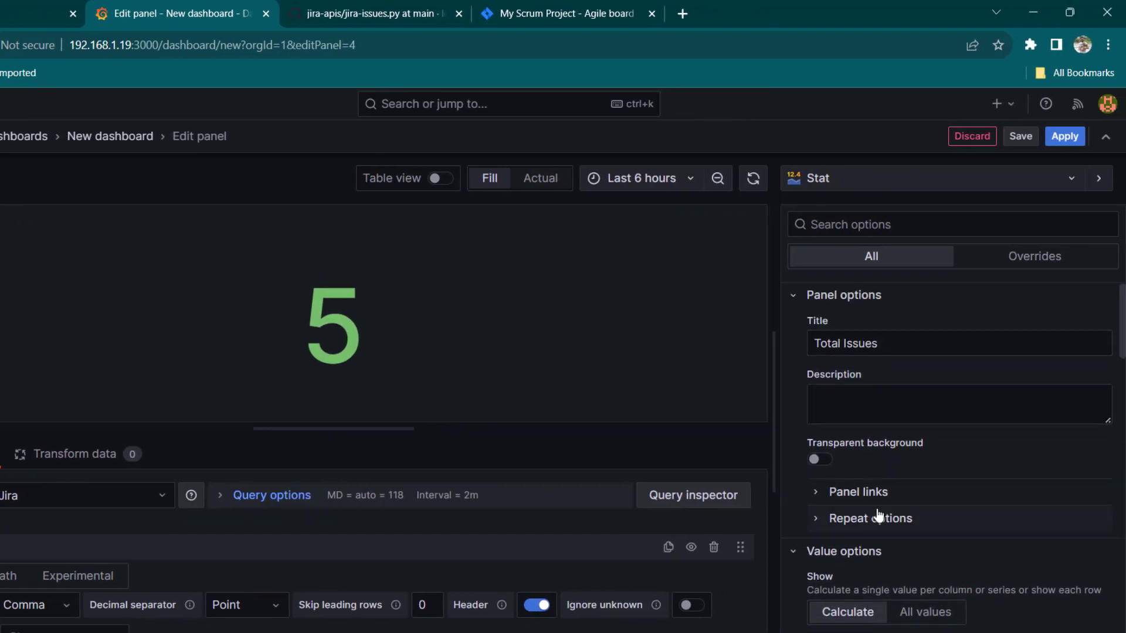
# Clear the Count calculation, limit Fields to Numeric Fields, and show the panel's data transformations.
pyautogui.scroll(-4, 966, 503)
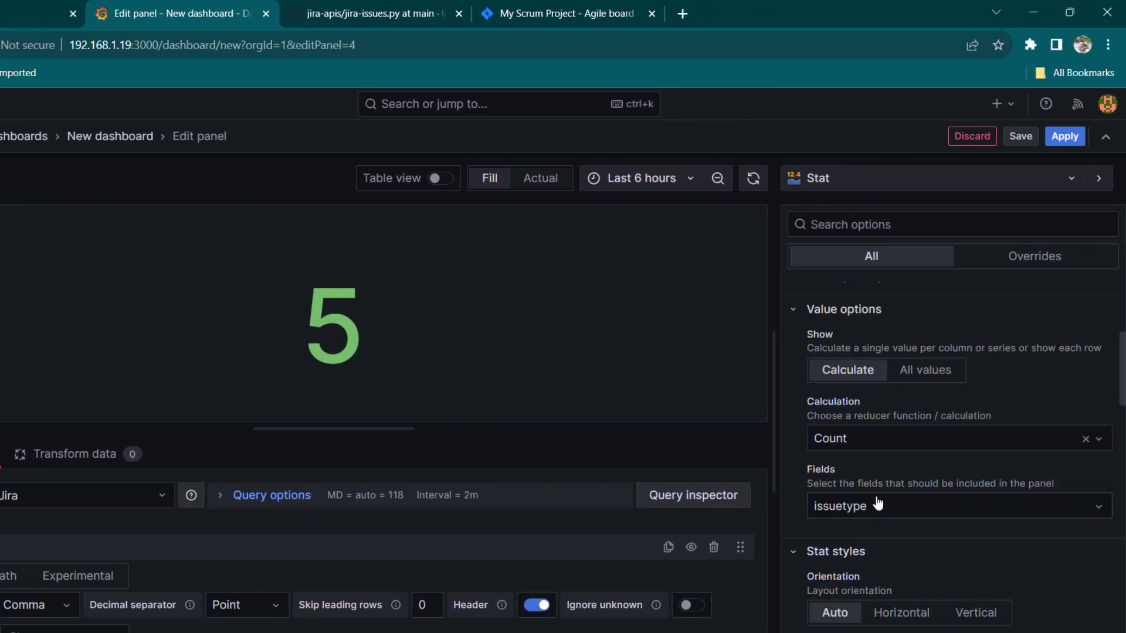
pyautogui.click(1085, 441)
pyautogui.click(1092, 505)
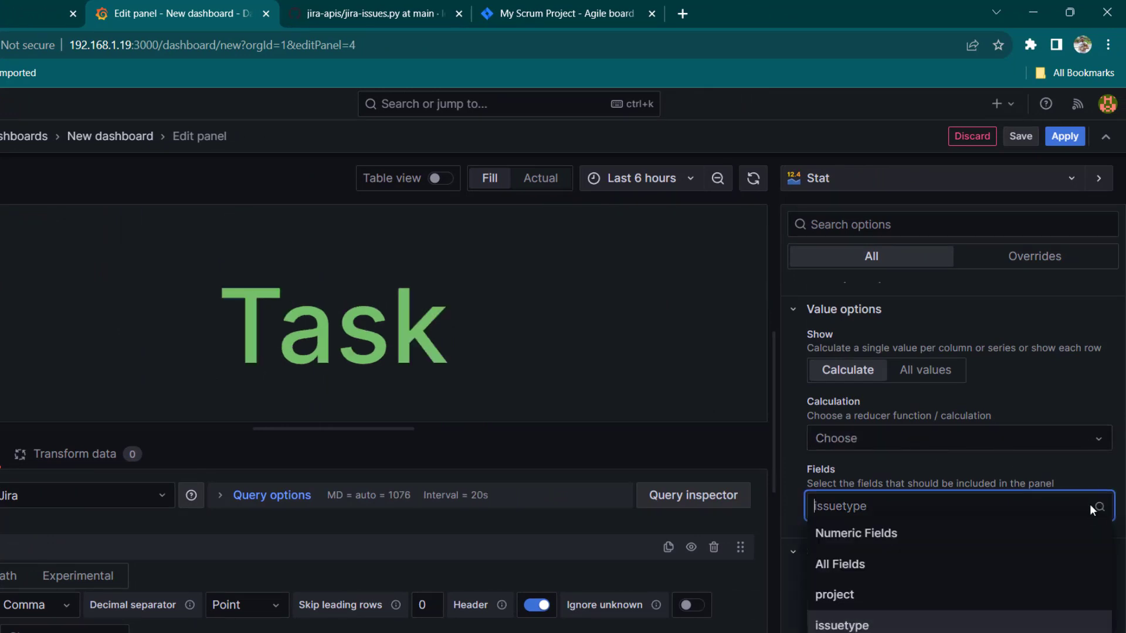
pyautogui.click(886, 534)
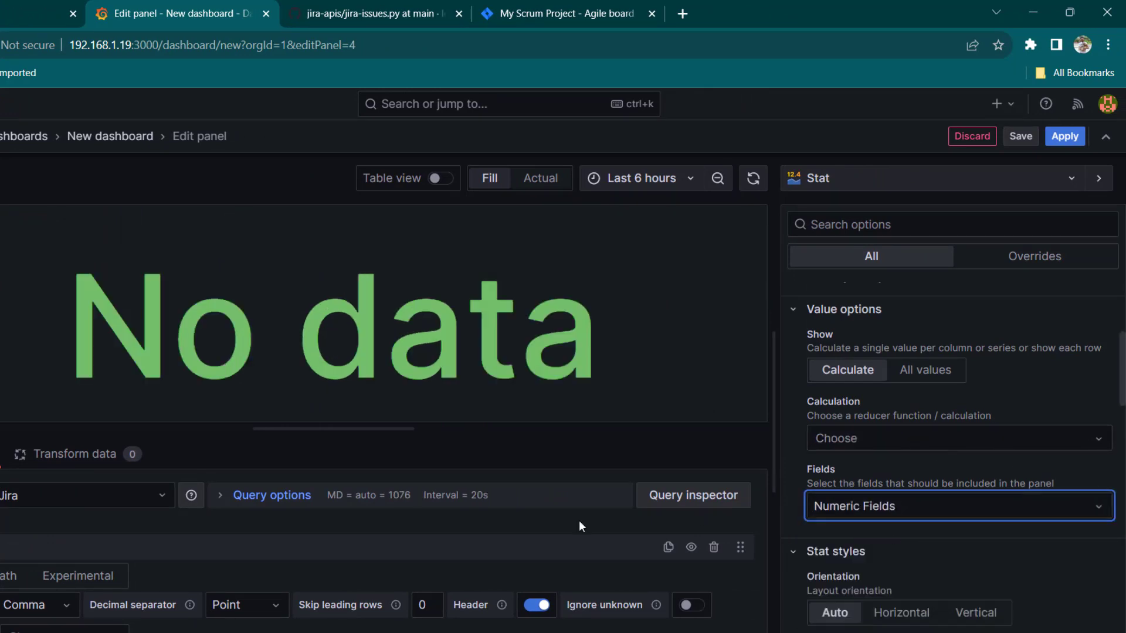
pyautogui.click(75, 454)
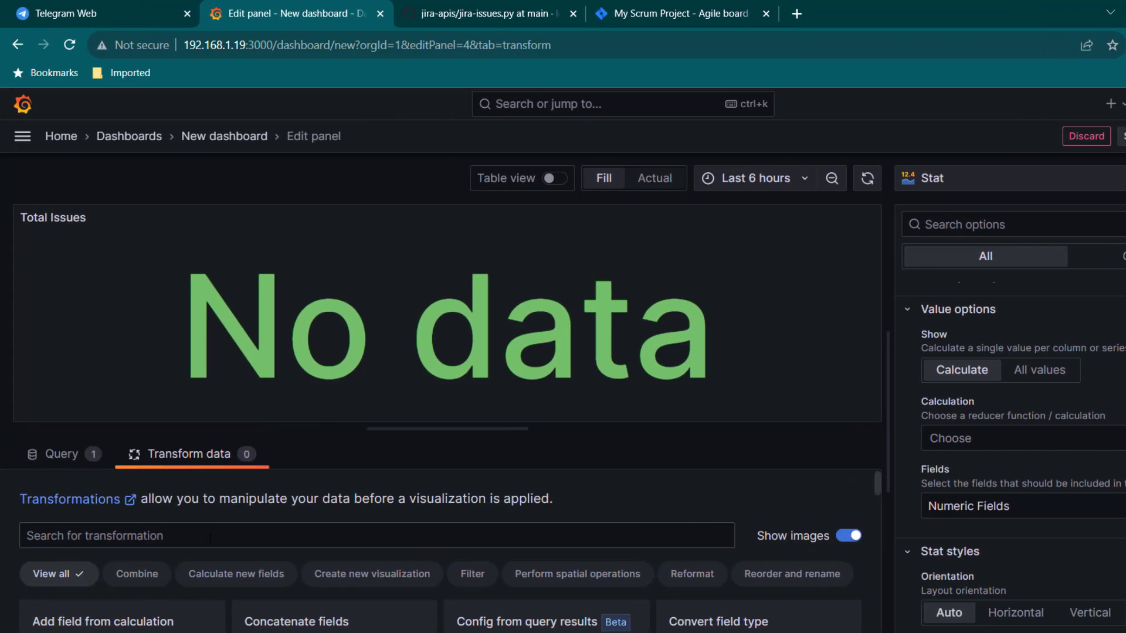
# Add a Group by transformation that groups the issues by status.
pyautogui.click(210, 537)
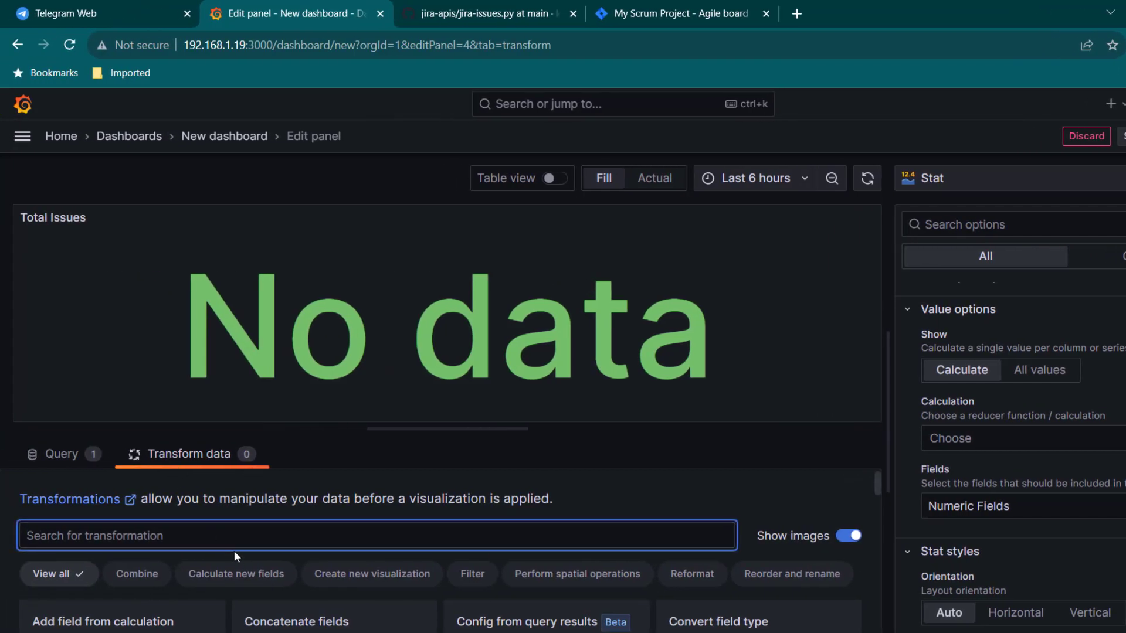
pyautogui.write('group')
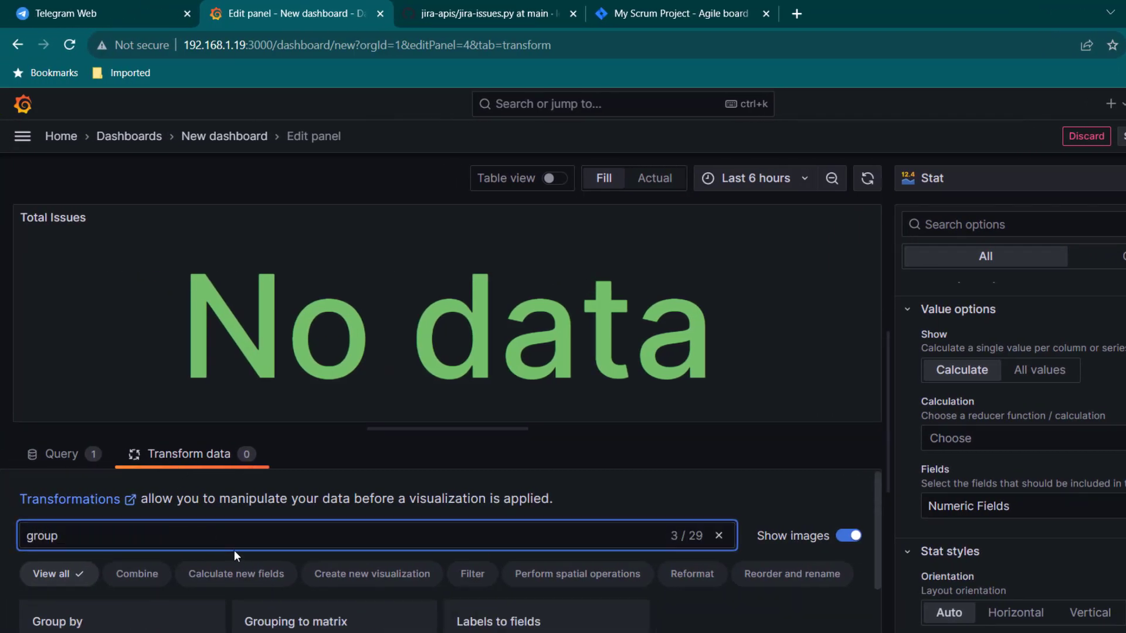
pyautogui.scroll(-2, 228, 557)
pyautogui.click(88, 548)
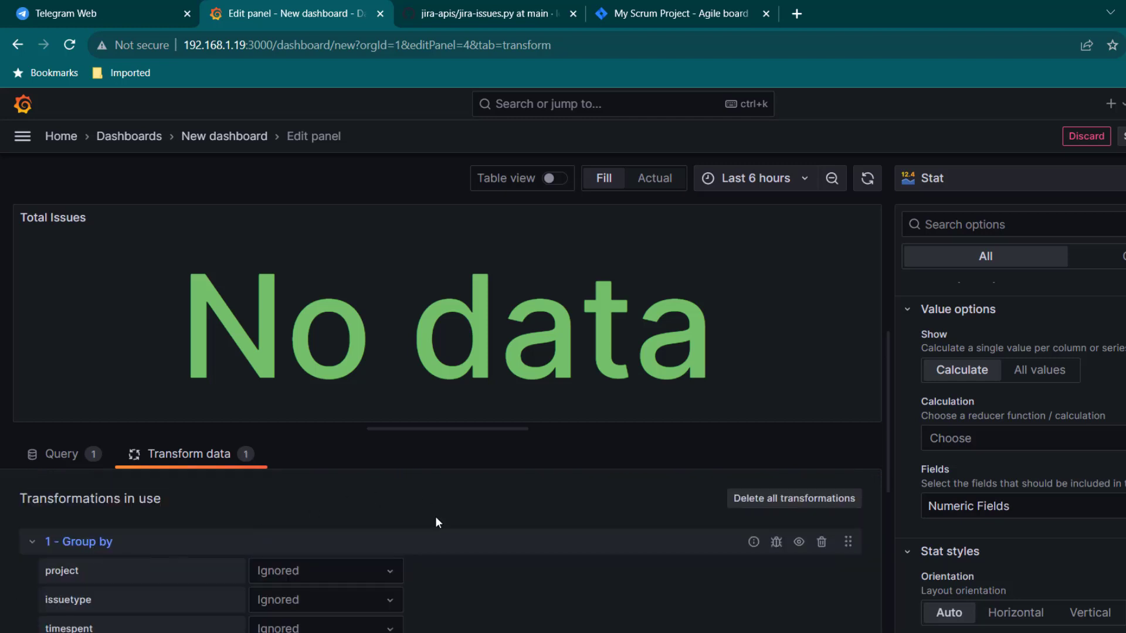
pyautogui.scroll(-3, 457, 545)
pyautogui.click(370, 589)
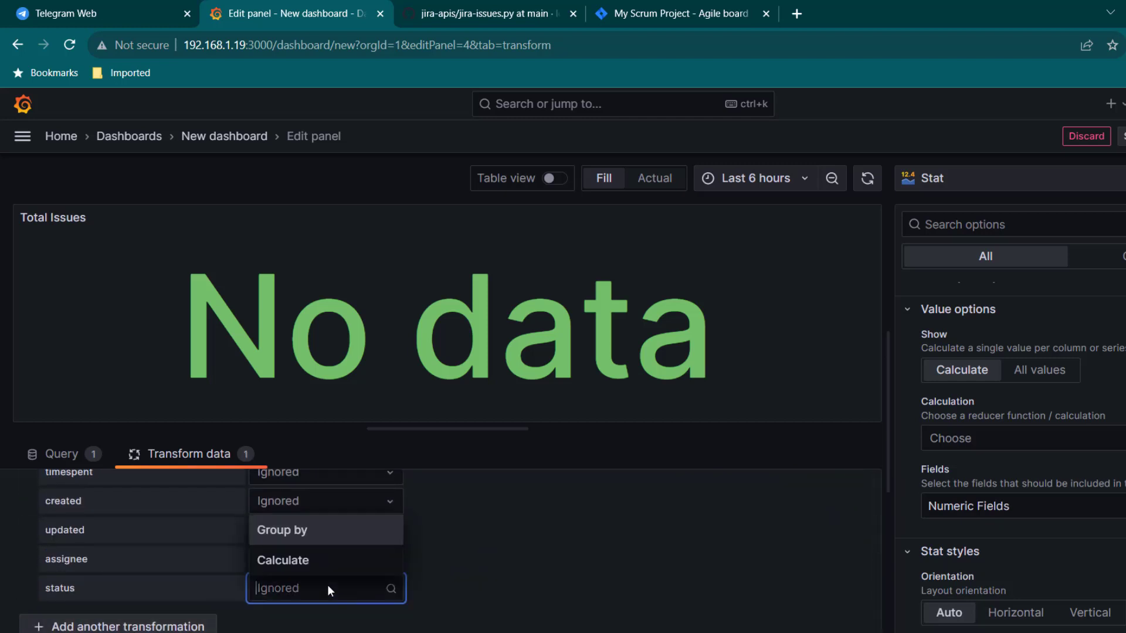
pyautogui.click(303, 533)
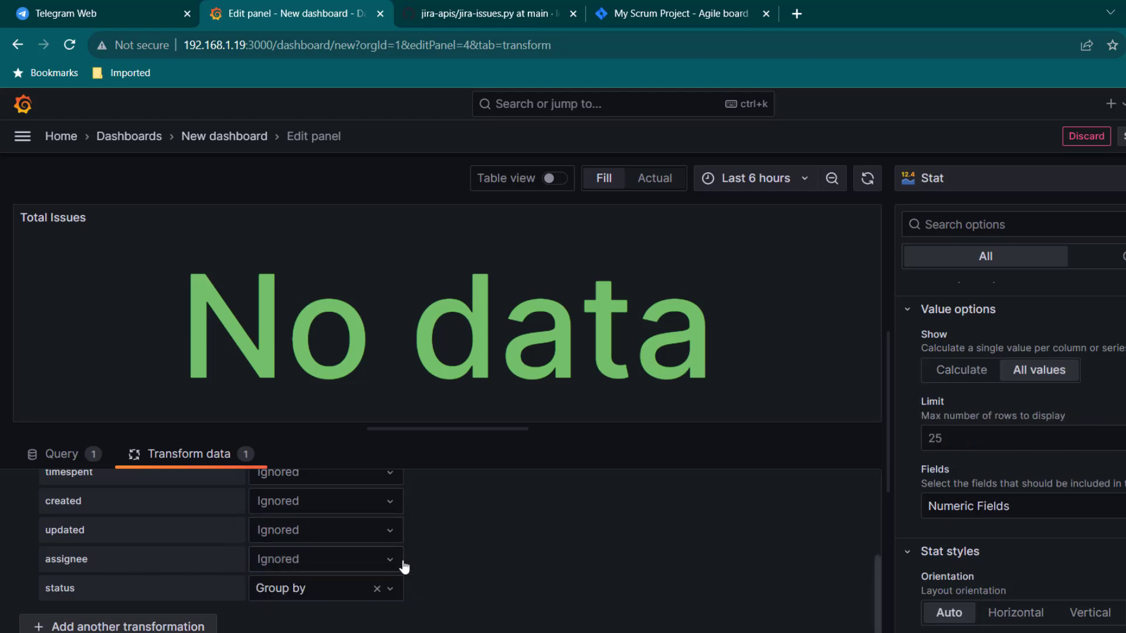
# Calculate a Count of assignee per status, giving In Progress 1 and To Do 4.
pyautogui.click(398, 565)
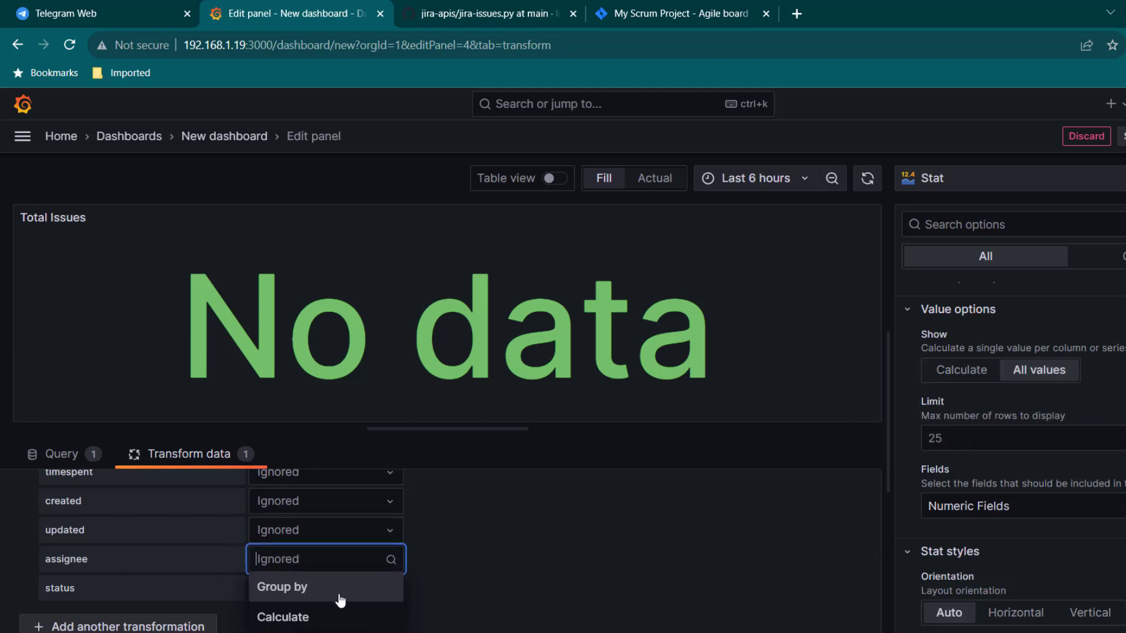
pyautogui.click(299, 617)
pyautogui.click(481, 558)
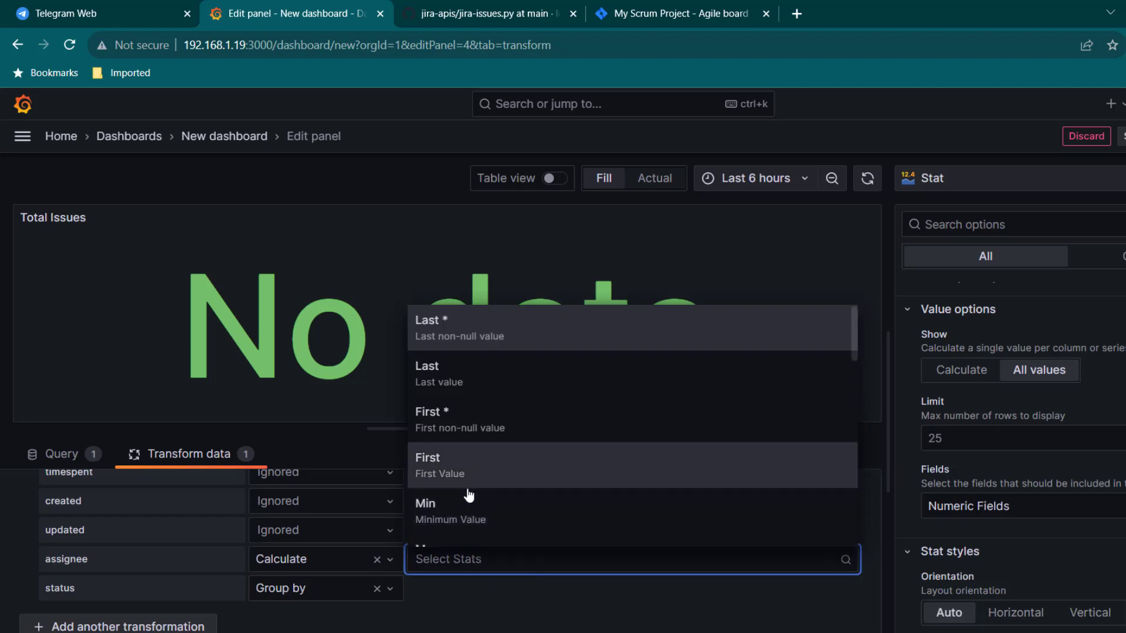
pyautogui.write('coun')
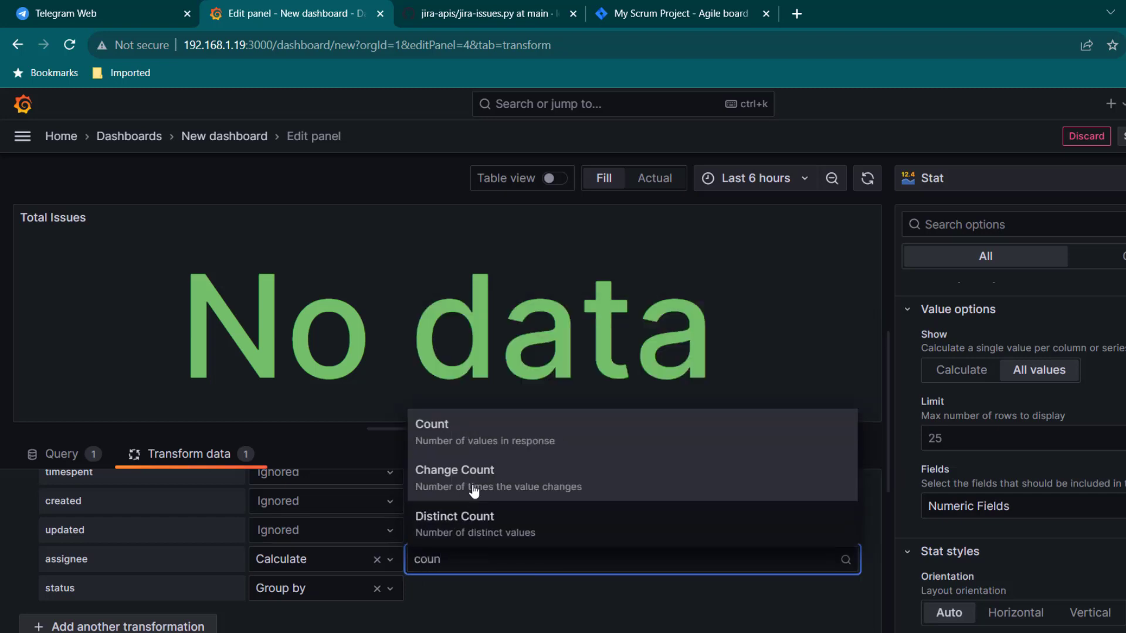
pyautogui.click(515, 451)
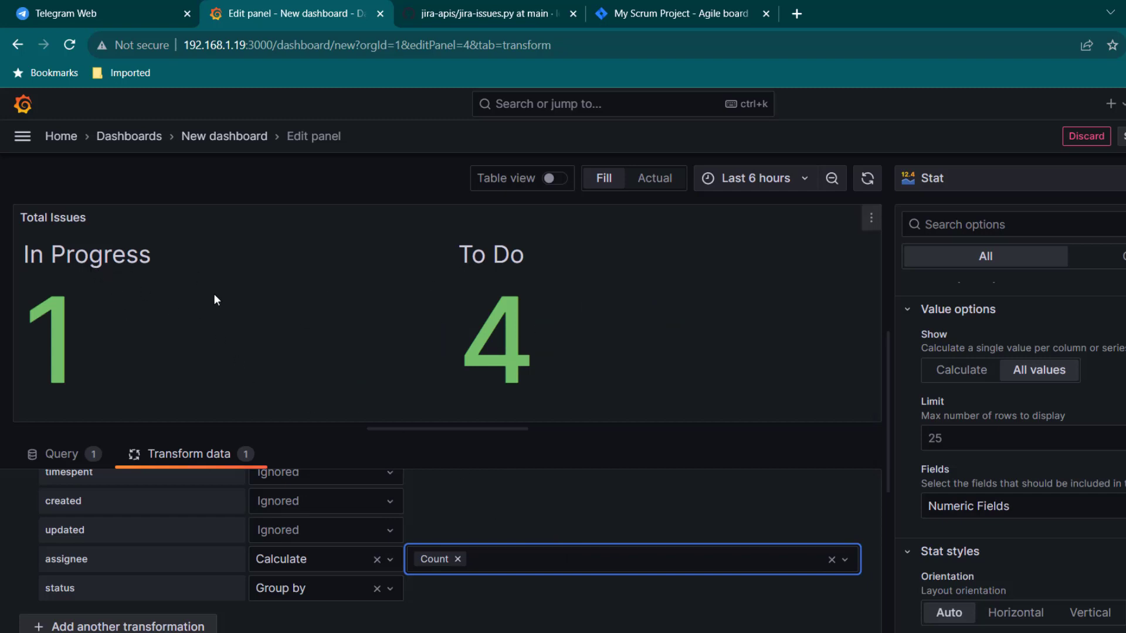
pyautogui.click(932, 178)
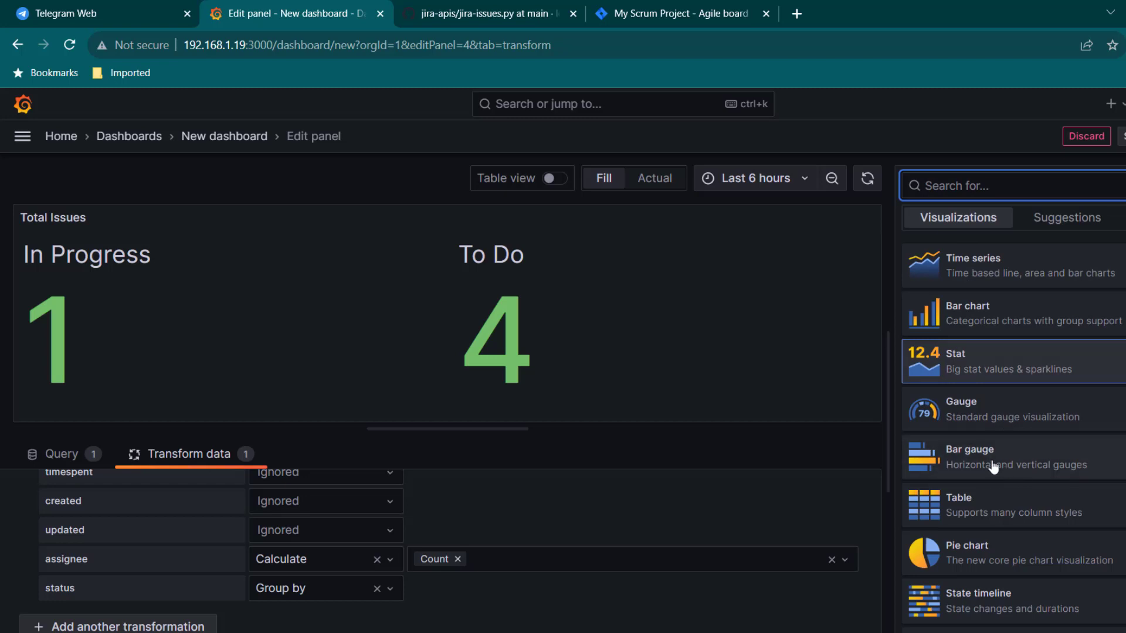
# Show Total Issues as a bar gauge with horizontal orientation.
pyautogui.click(992, 466)
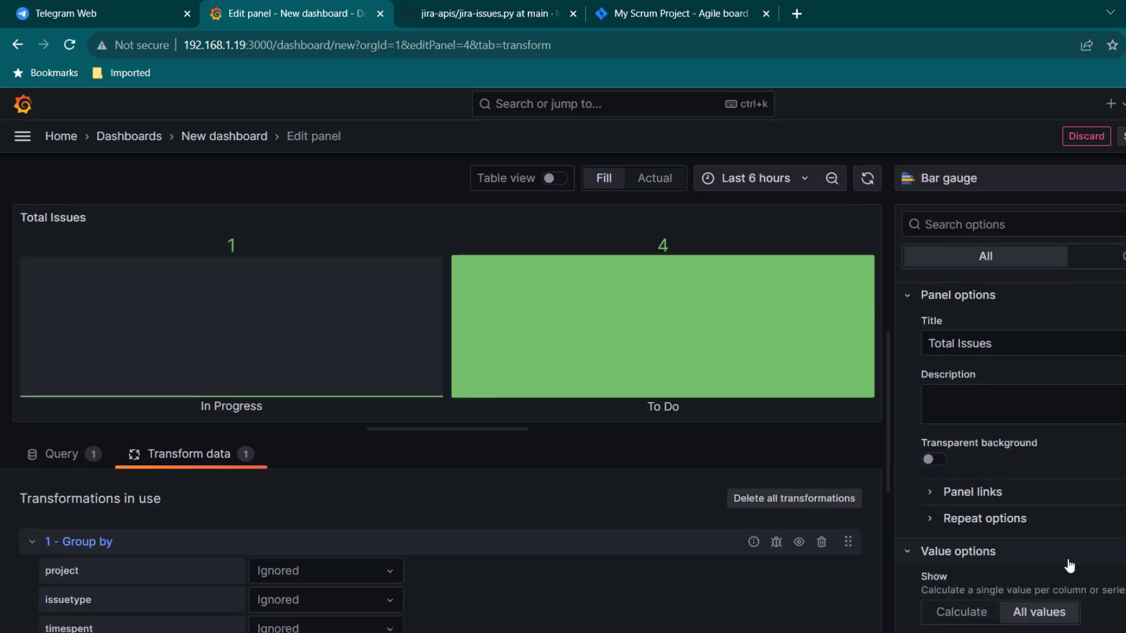
pyautogui.scroll(-5, 1067, 545)
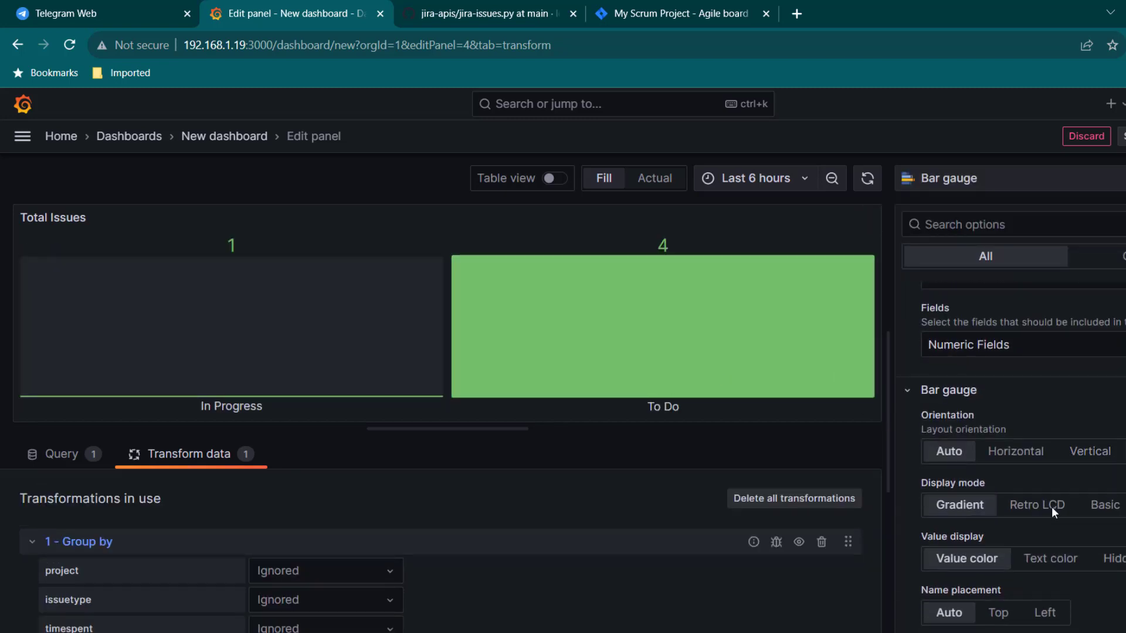
pyautogui.click(1032, 457)
pyautogui.press('Escape')
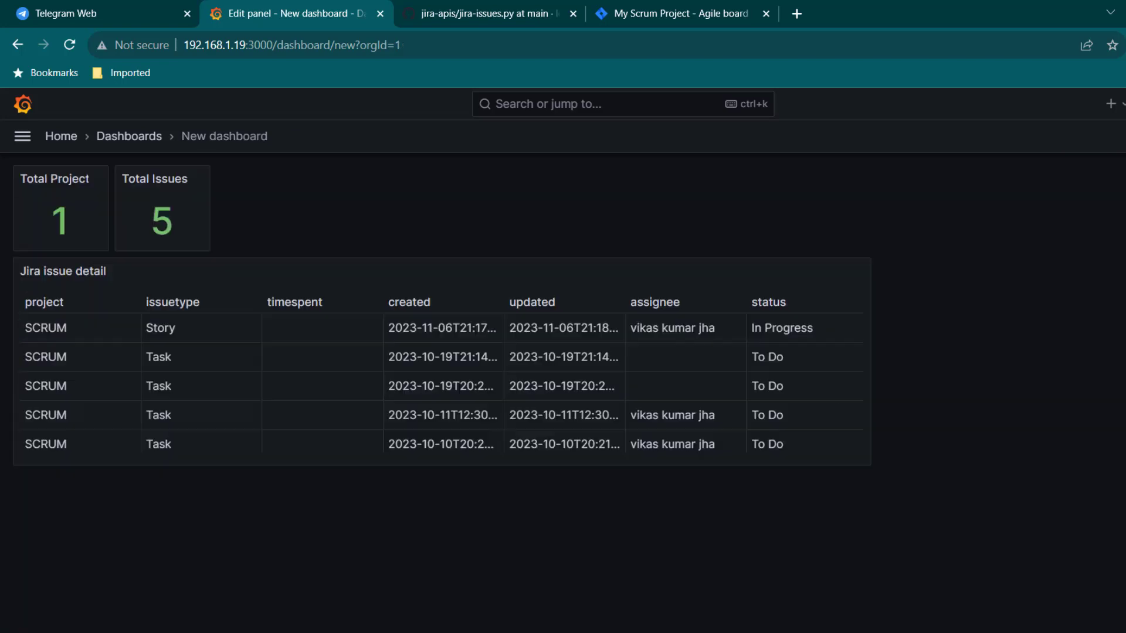
# Enlarge the bar gauge, widen the Jira issue table, and auto-refresh every 5s.
pyautogui.moveTo(308, 247); pyautogui.dragTo(487, 241)
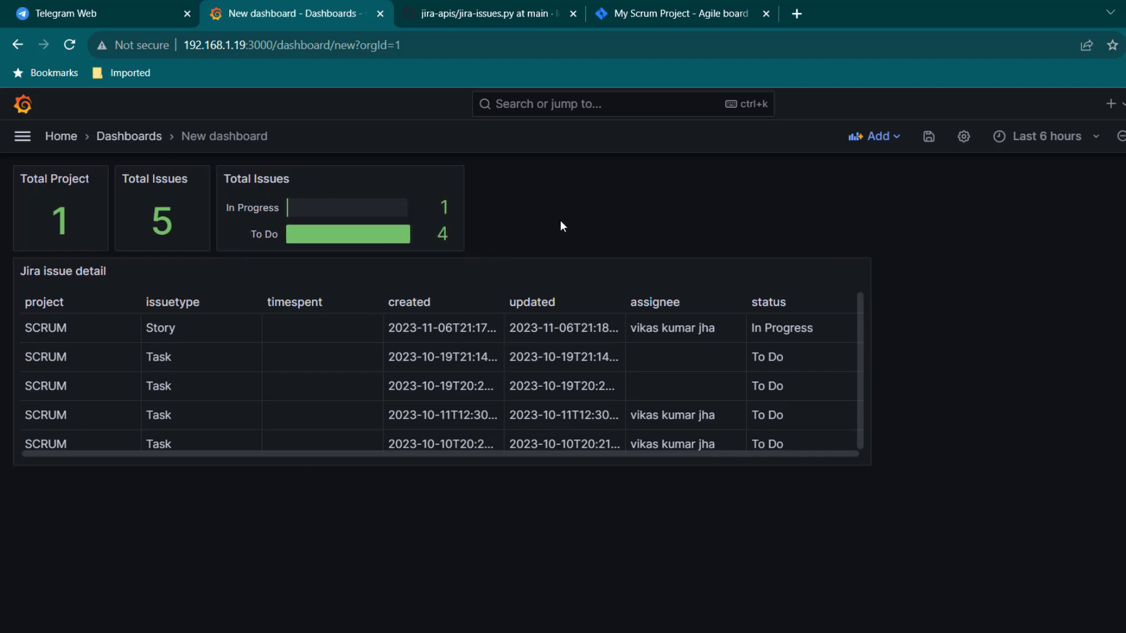
pyautogui.moveTo(863, 463); pyautogui.dragTo(906, 462)
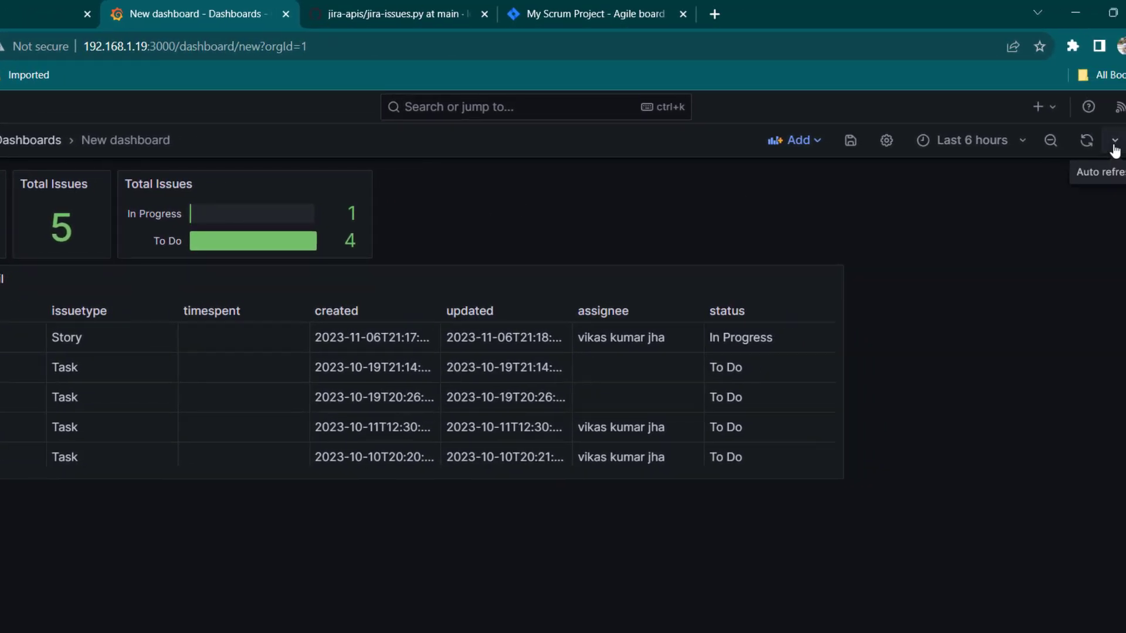
pyautogui.click(1114, 140)
pyautogui.click(1096, 222)
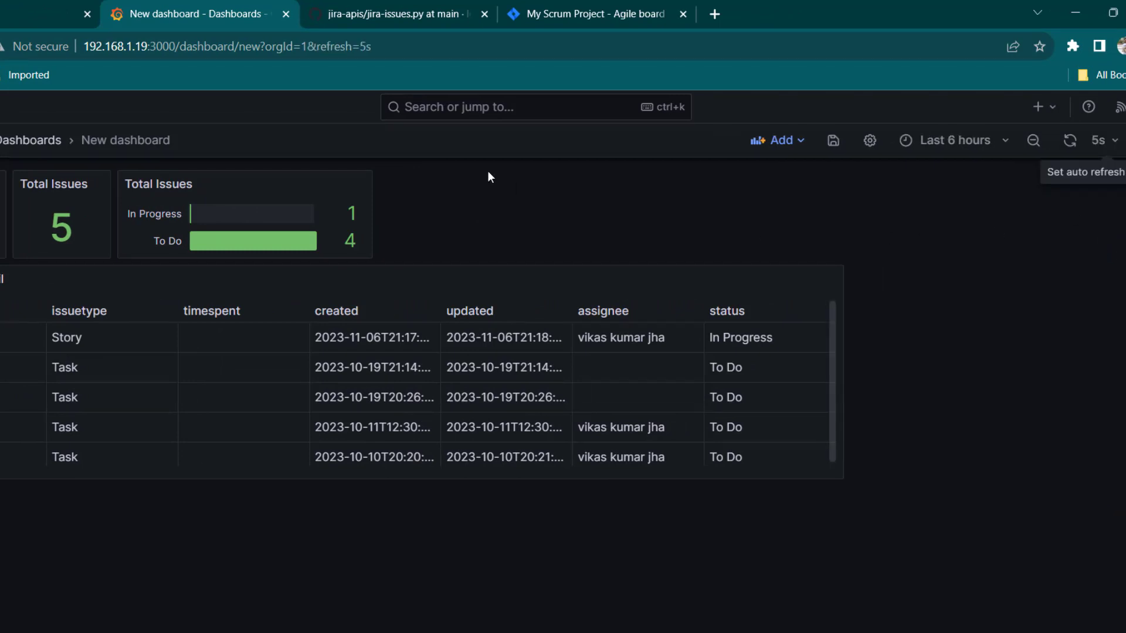
# Create a Jira backlog Bug titled 'there is afix required on the code #1234', then return to Grafana.
pyautogui.click(548, 18)
pyautogui.scroll(-1, 250, 516)
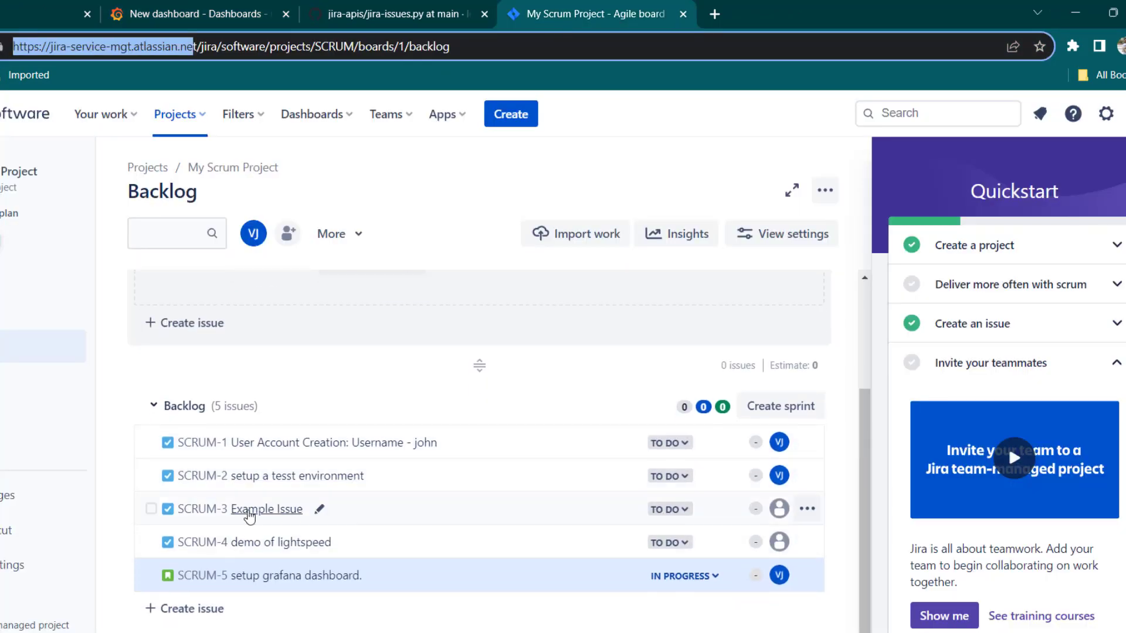
pyautogui.click(186, 609)
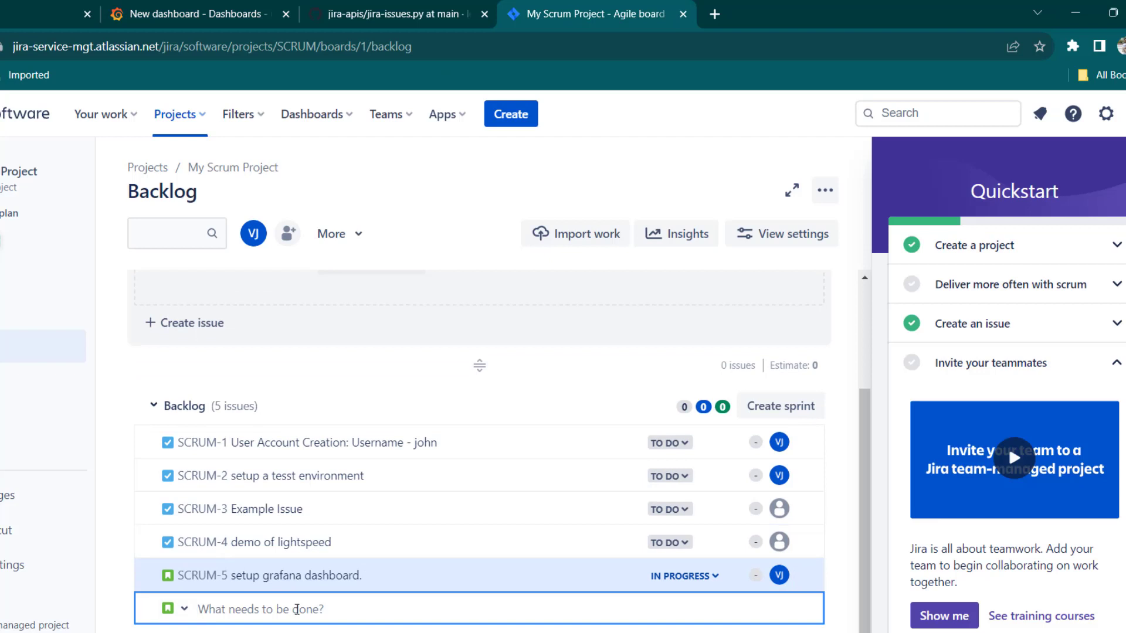
pyautogui.click(177, 609)
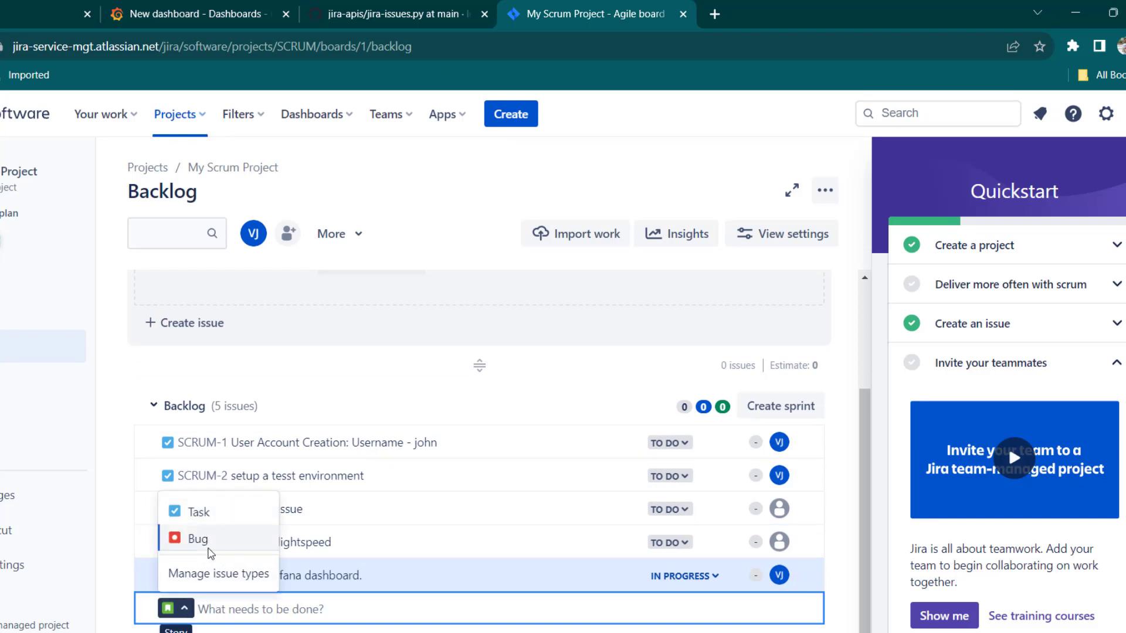
pyautogui.click(202, 541)
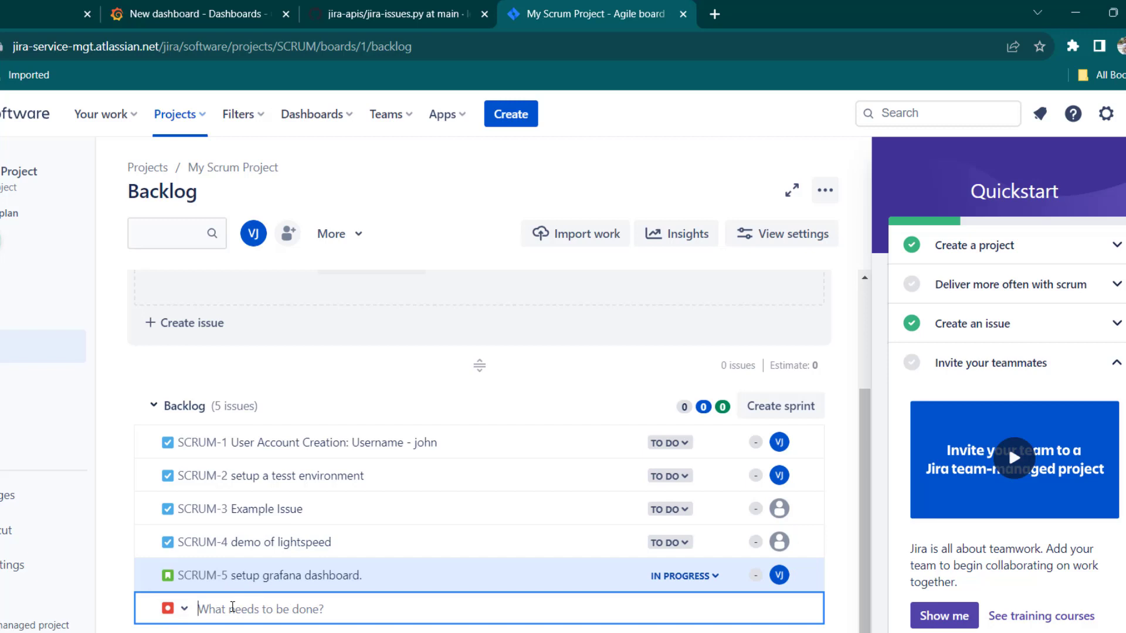
pyautogui.write('there is afix required on the')
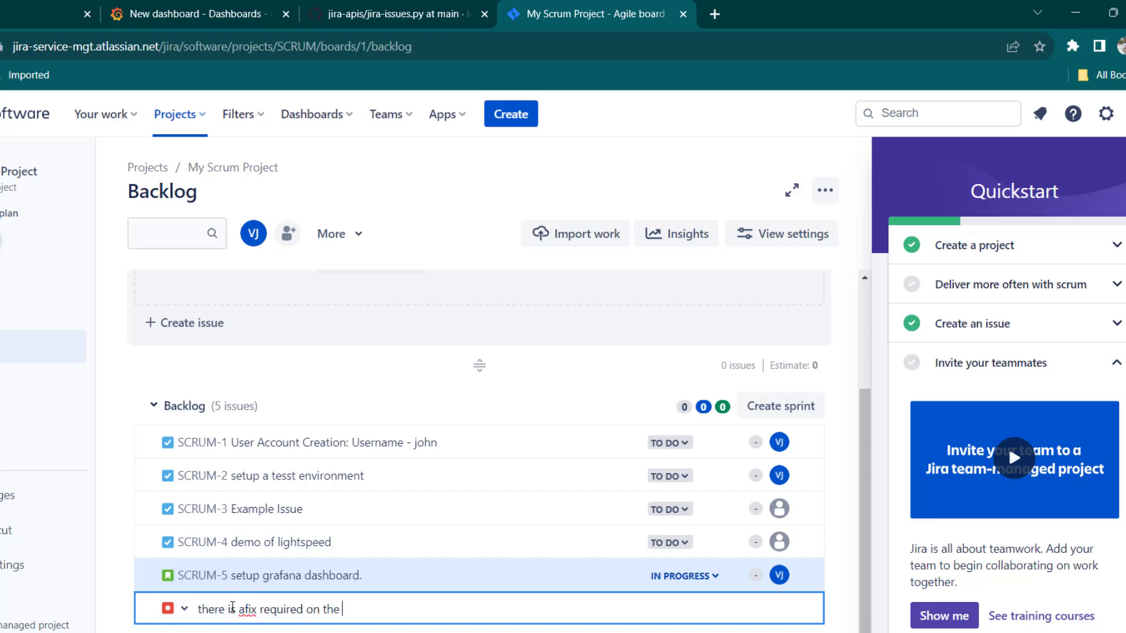
pyautogui.write('1234')
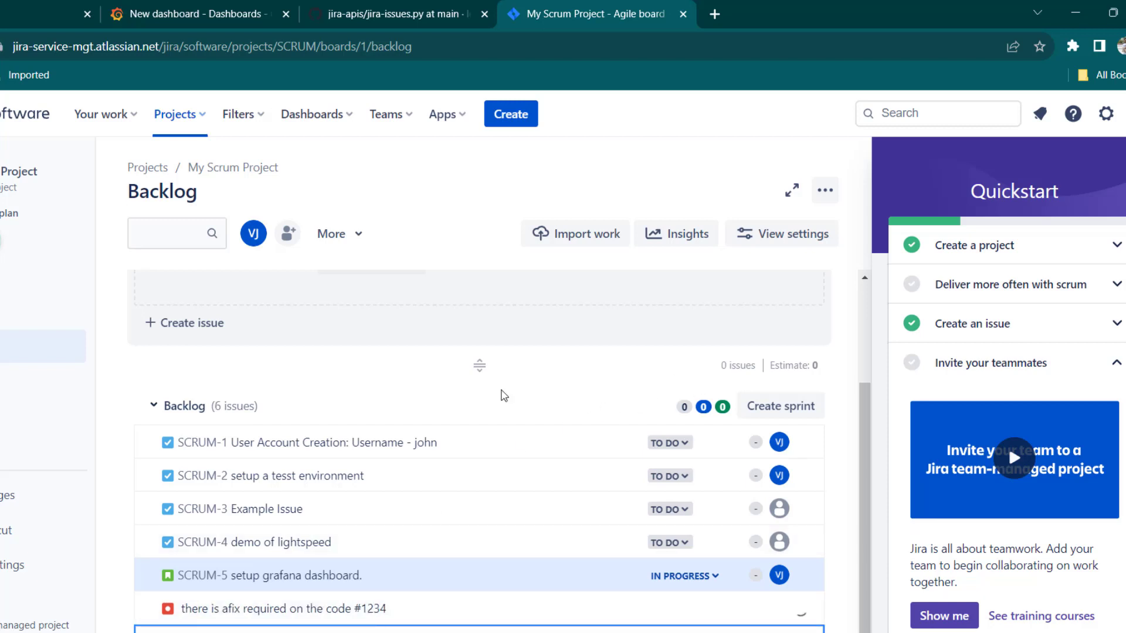
pyautogui.press('Return')
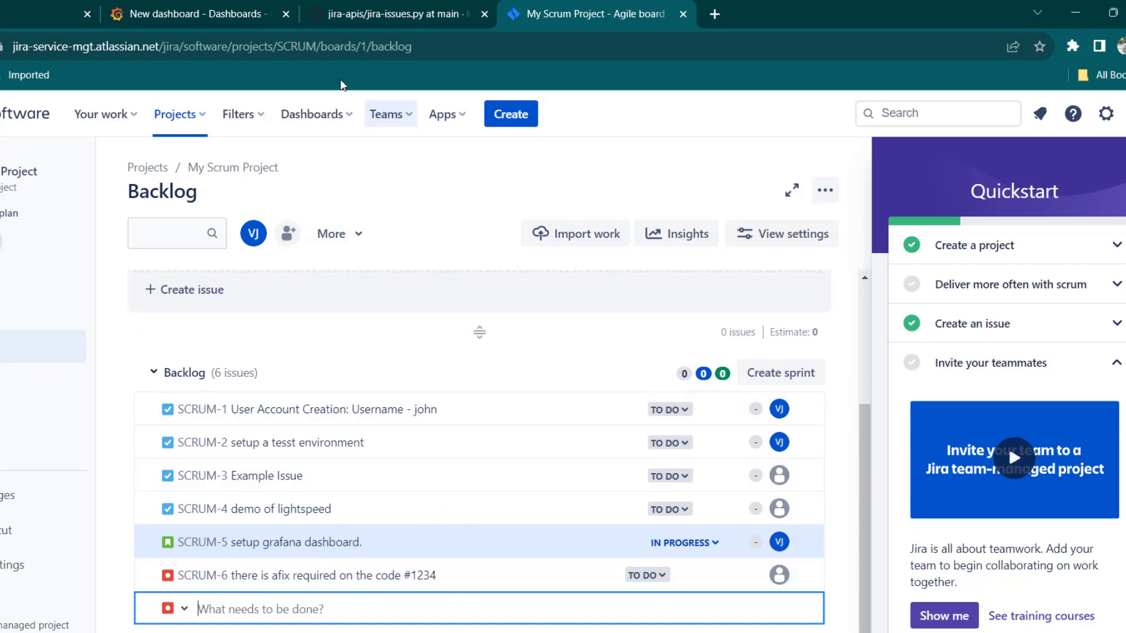
pyautogui.click(216, 22)
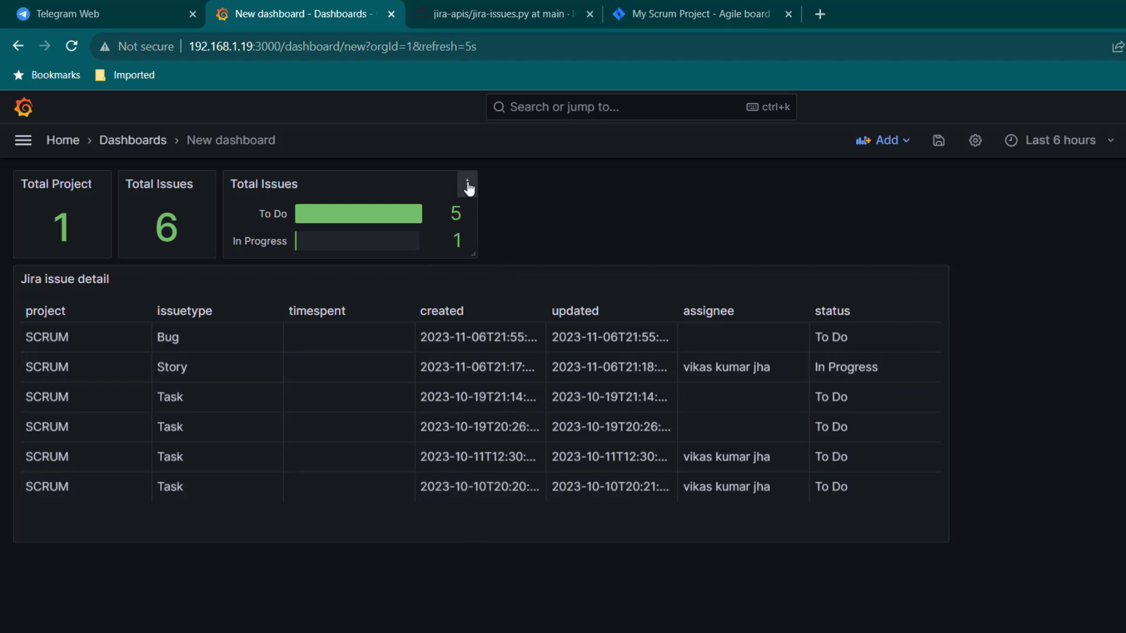
# Duplicate the Total Issues bar gauge and title the copy 'Count by Issue Type'.
pyautogui.click(467, 186)
pyautogui.moveTo(434, 354)
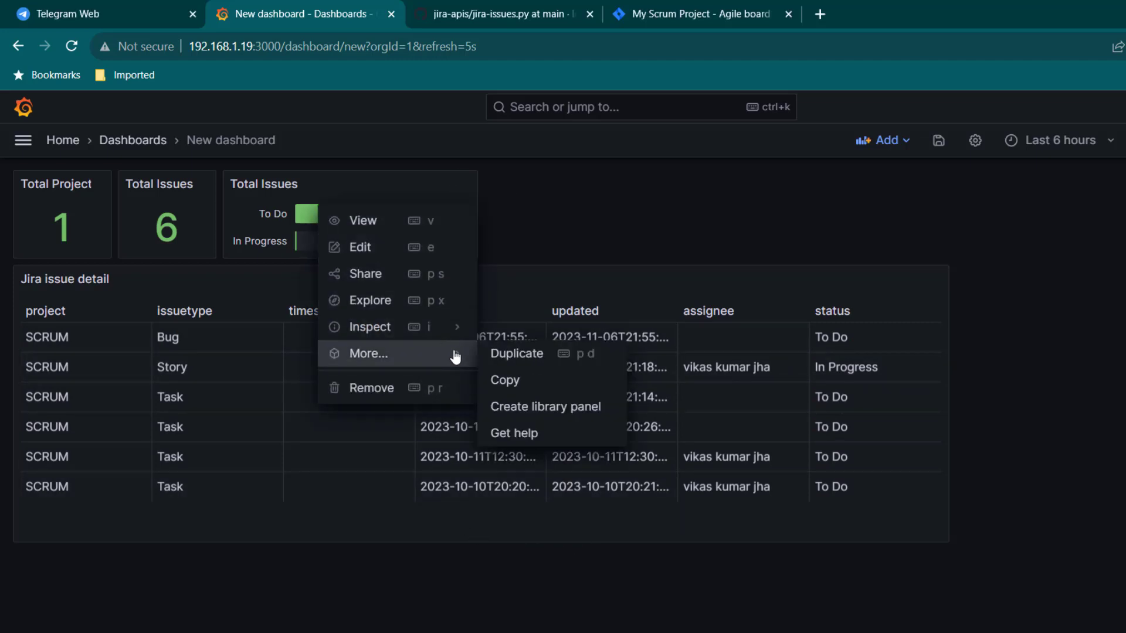
pyautogui.click(527, 354)
pyautogui.click(729, 187)
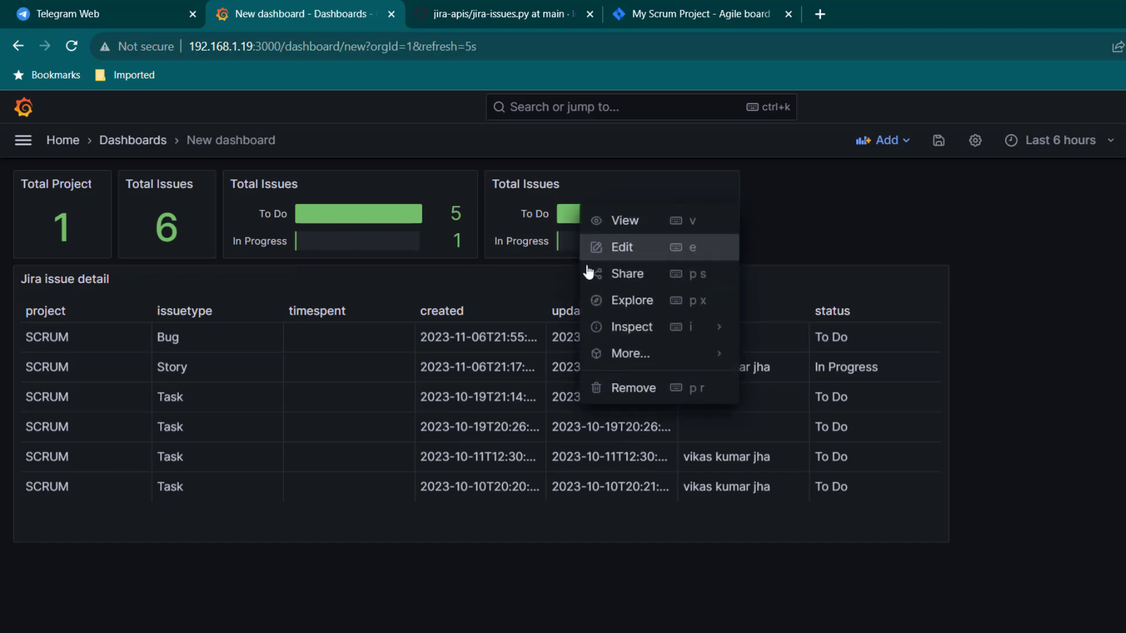
pyautogui.click(626, 248)
pyautogui.tripleClick(996, 354)
pyautogui.write('Coun')
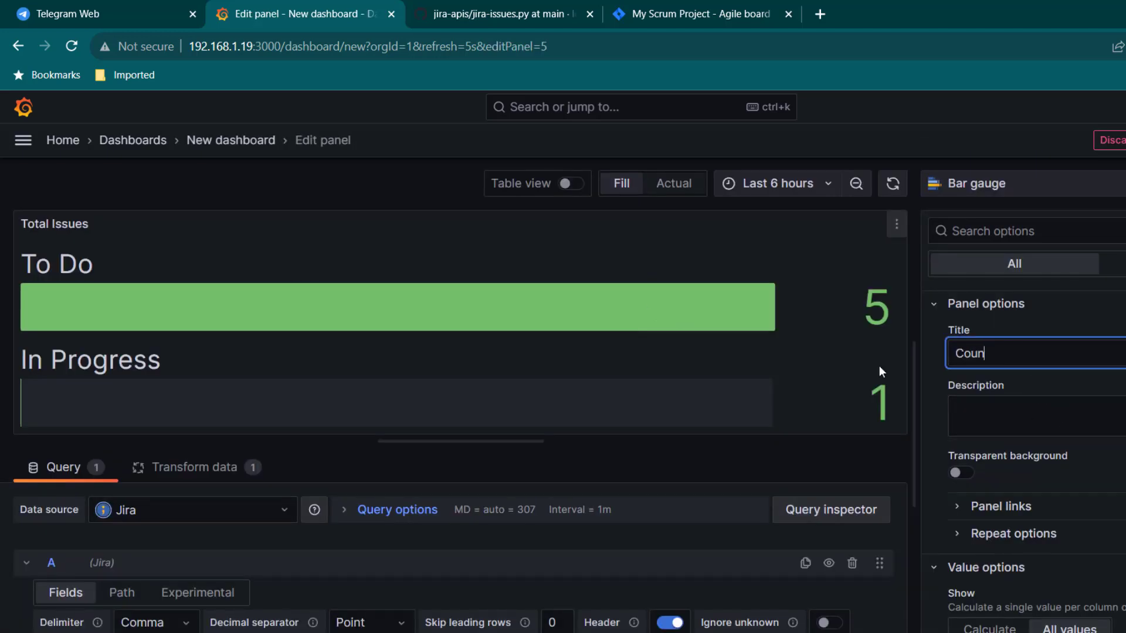
pyautogui.write('t by Issue Type')
# Change the copy's Group by transformation from status to issuetype.
pyautogui.click(175, 469)
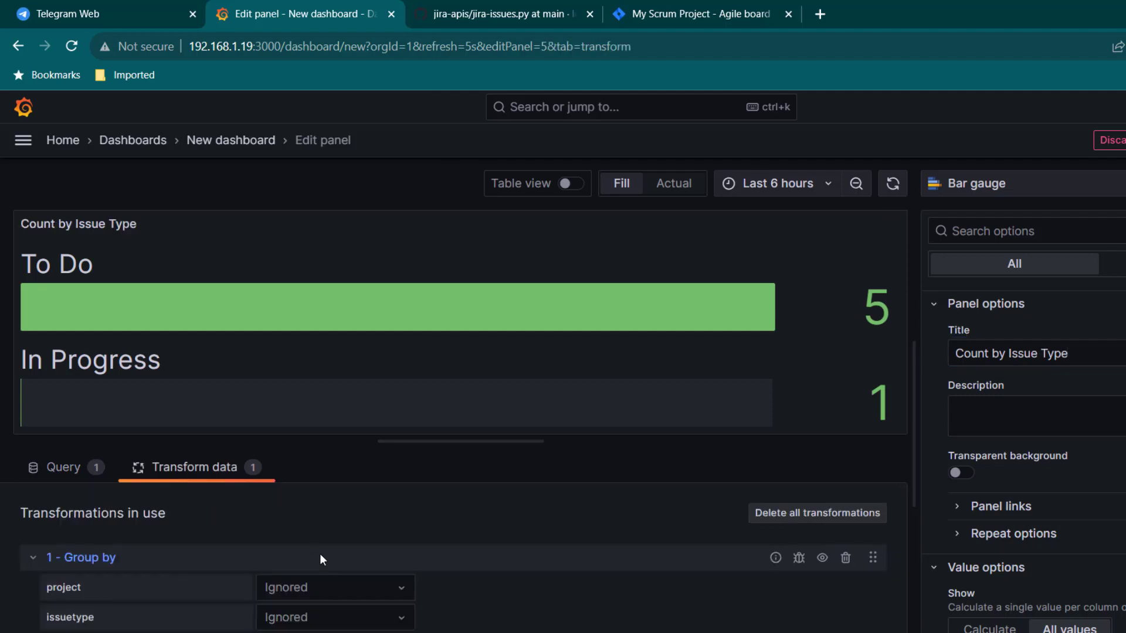
pyautogui.scroll(-8, 324, 560)
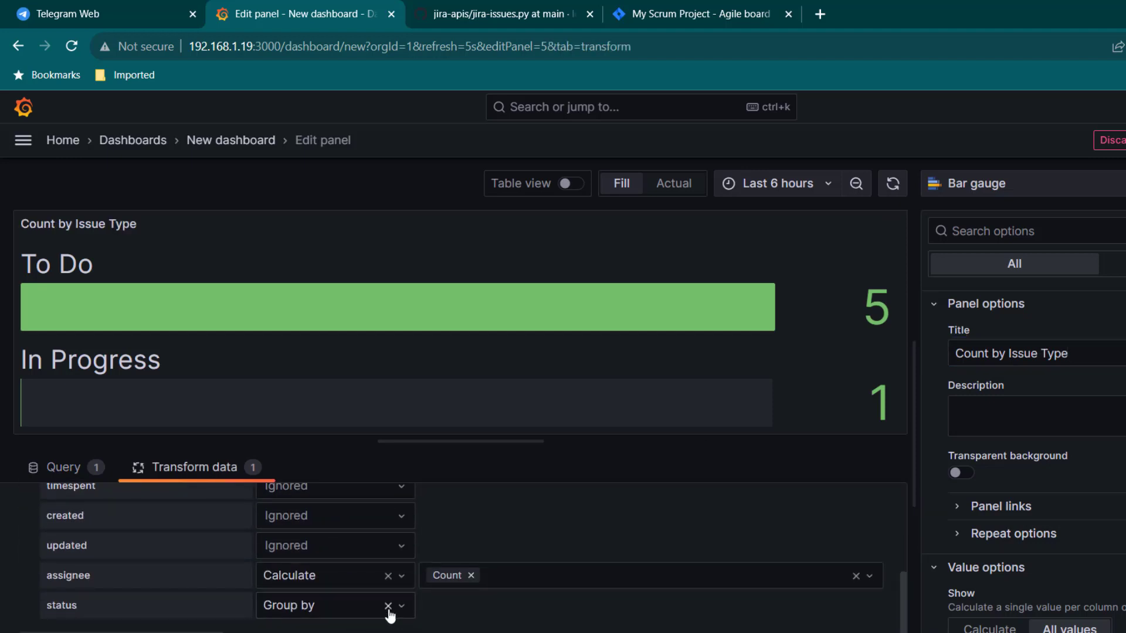
pyautogui.click(388, 609)
pyautogui.scroll(3, 217, 576)
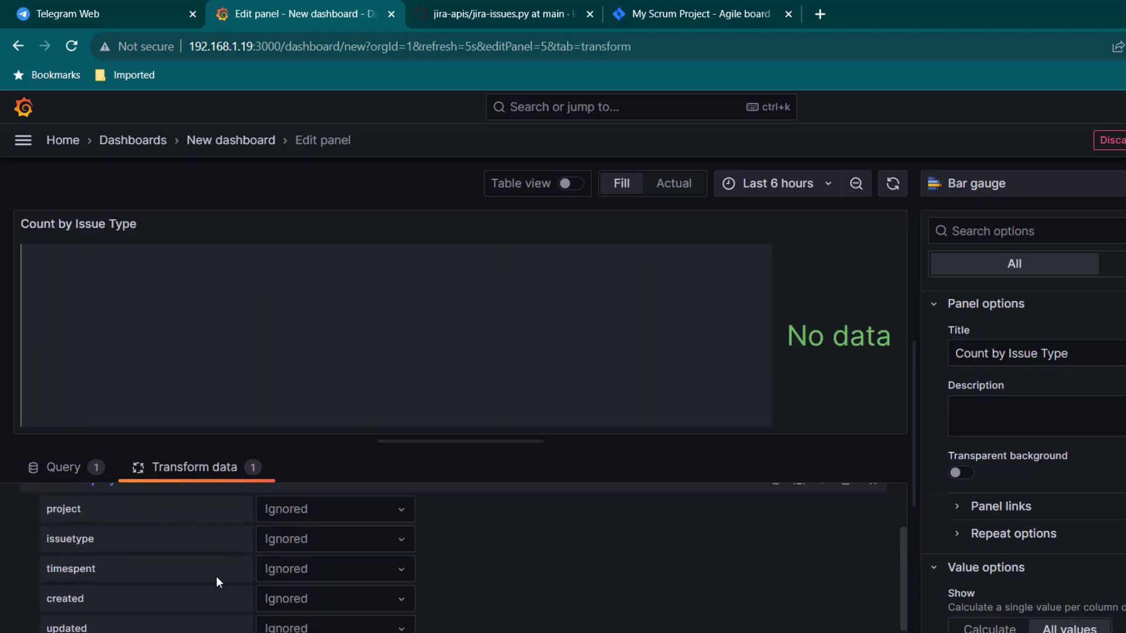
pyautogui.click(386, 550)
pyautogui.click(329, 572)
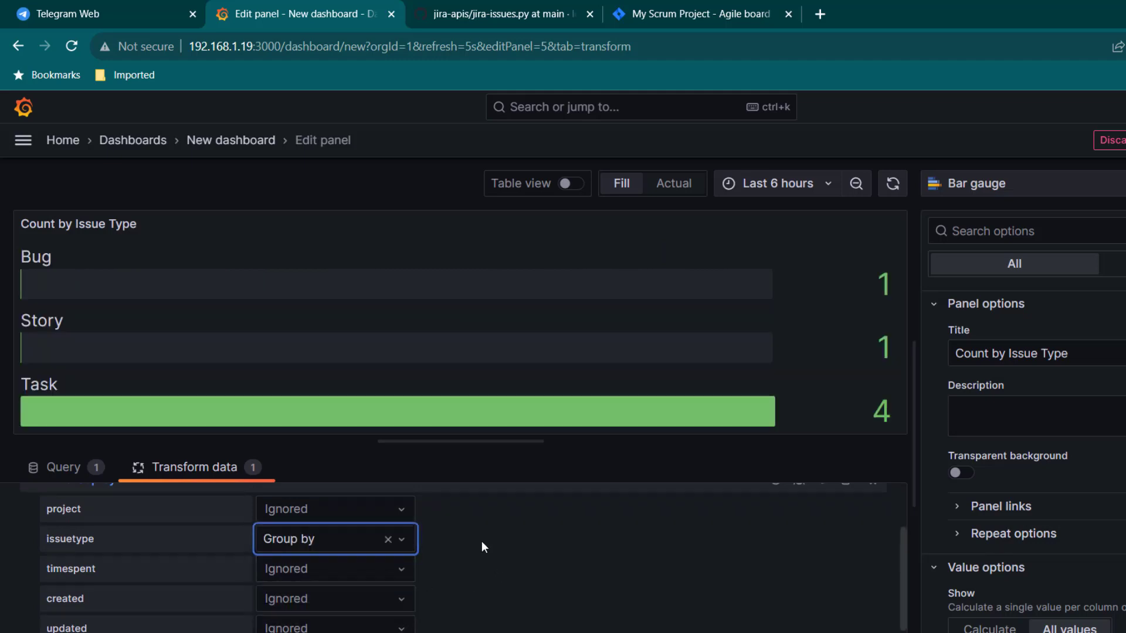
pyautogui.press('Escape')
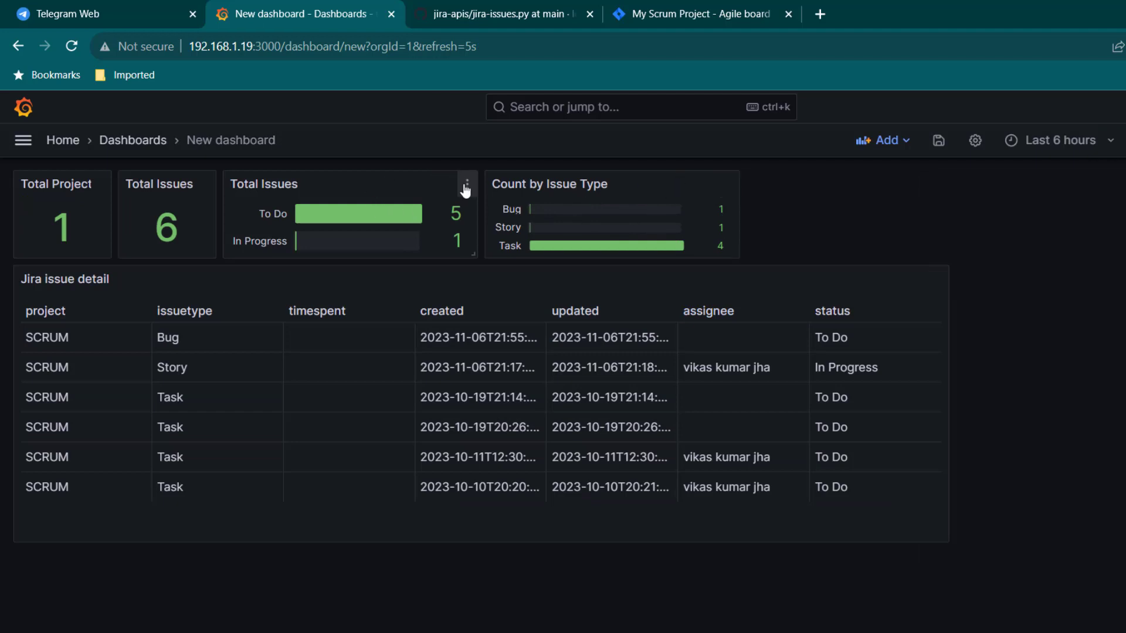
# Retitle the original status gauge to 'Count by Status'.
pyautogui.click(466, 184)
pyautogui.click(372, 245)
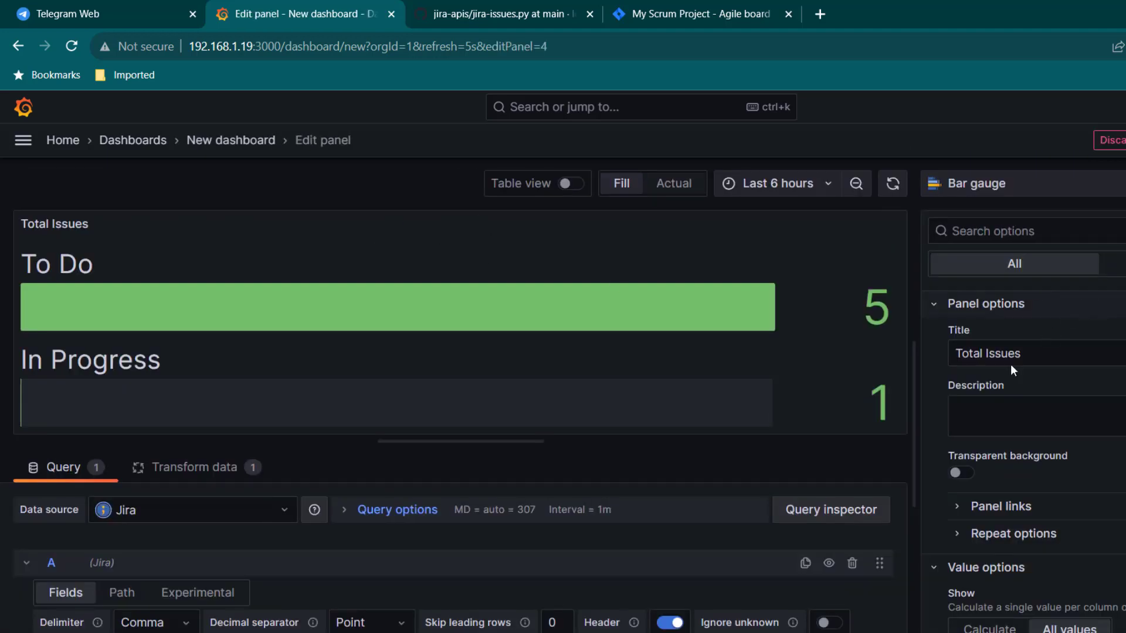
pyautogui.tripleClick(1044, 355)
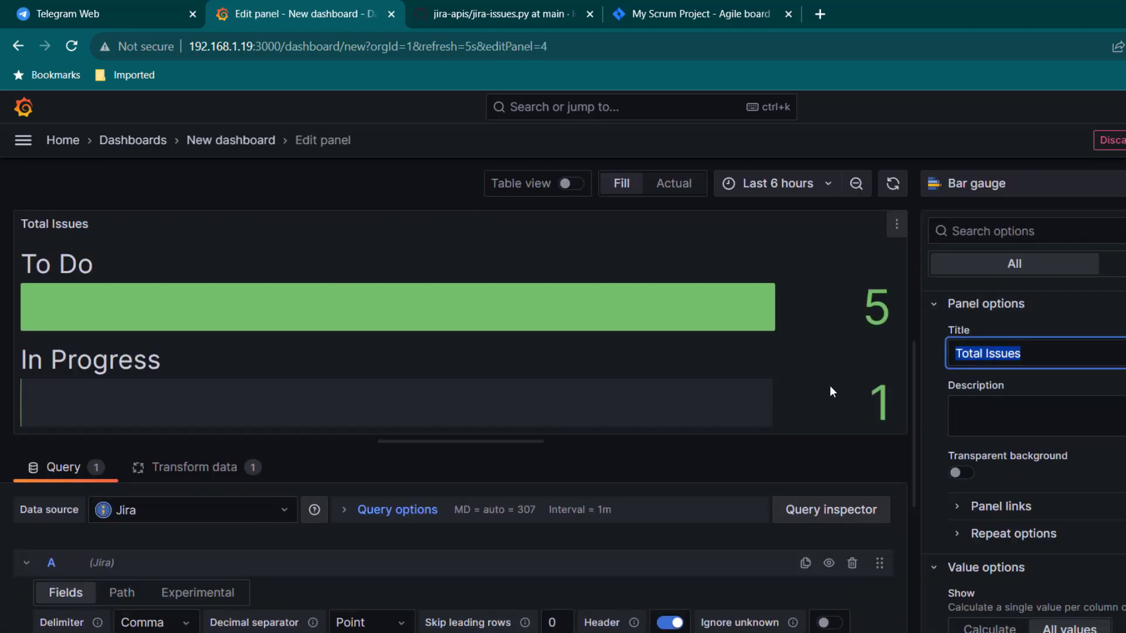
pyautogui.write('Count')
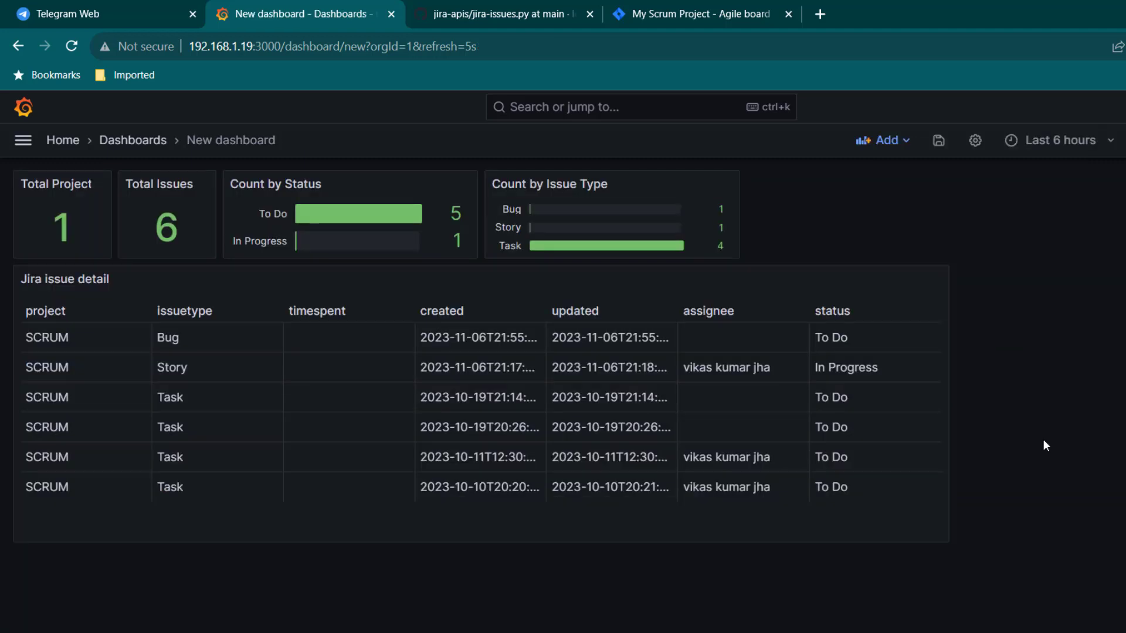